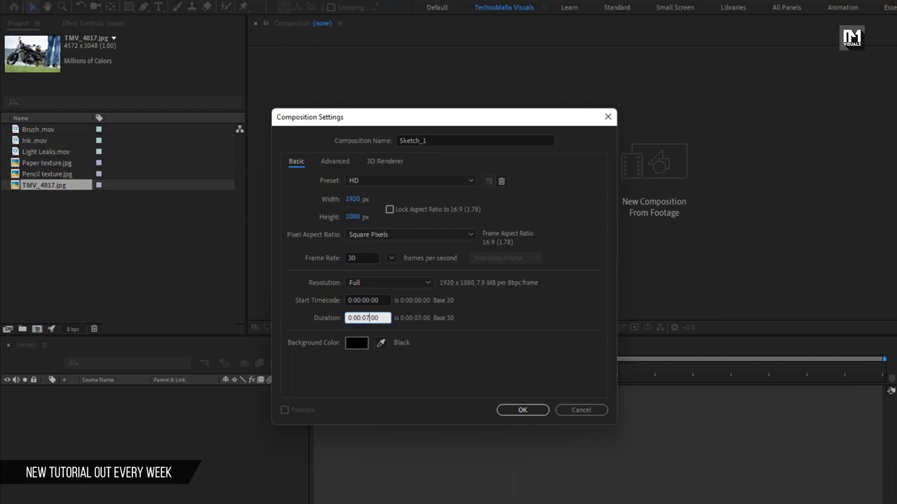
Create the 7-second HD composition Sketch_1 at 30 fps and add TMV_4817.jpg to it as a layer
left_click(516, 414)
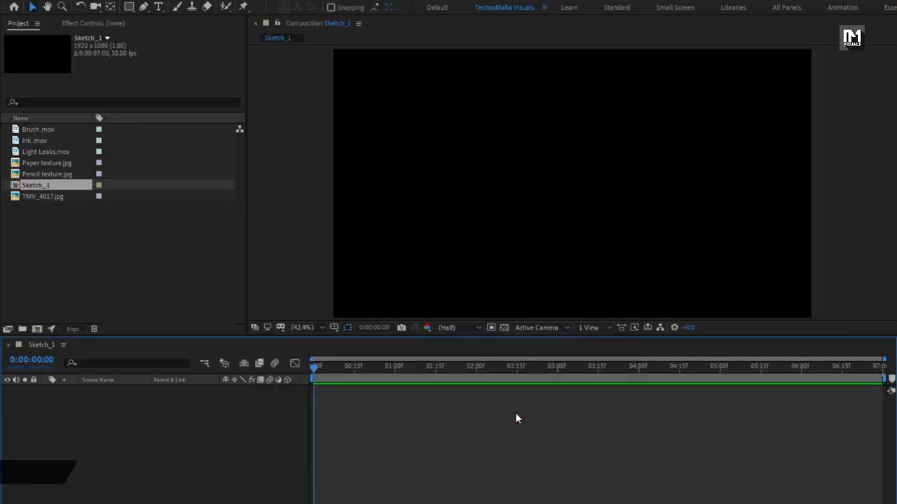
left_click(37, 198)
left_click_drag(40, 200, 97, 405)
Scale the TMV_4817.jpg layer to 42% so the photo fits the composition's width
key("s")
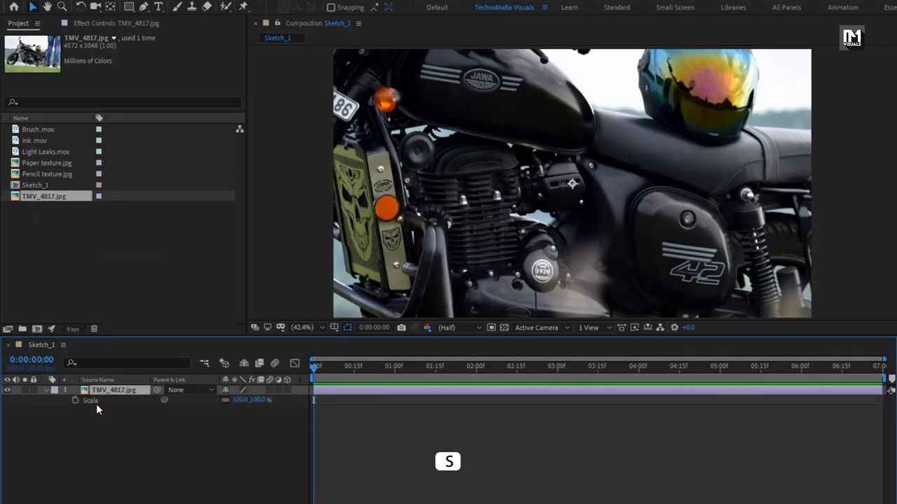
left_click_drag(256, 400, 229, 401)
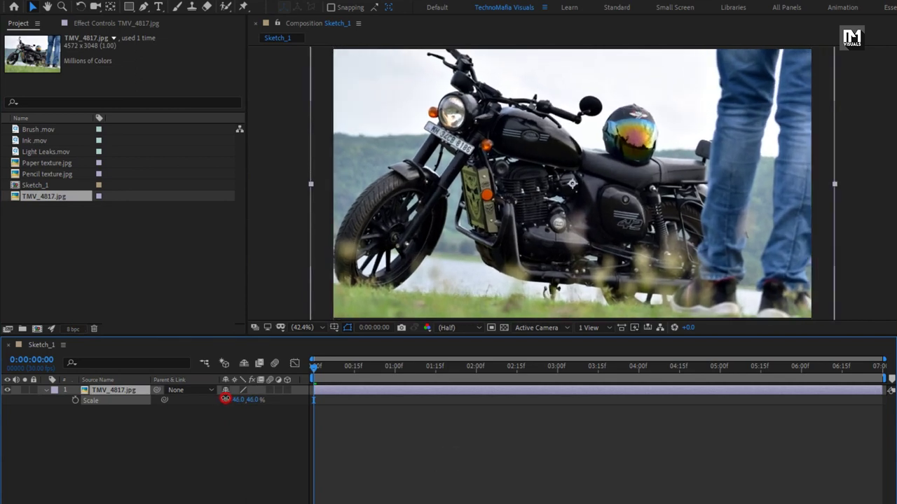
left_click(254, 400)
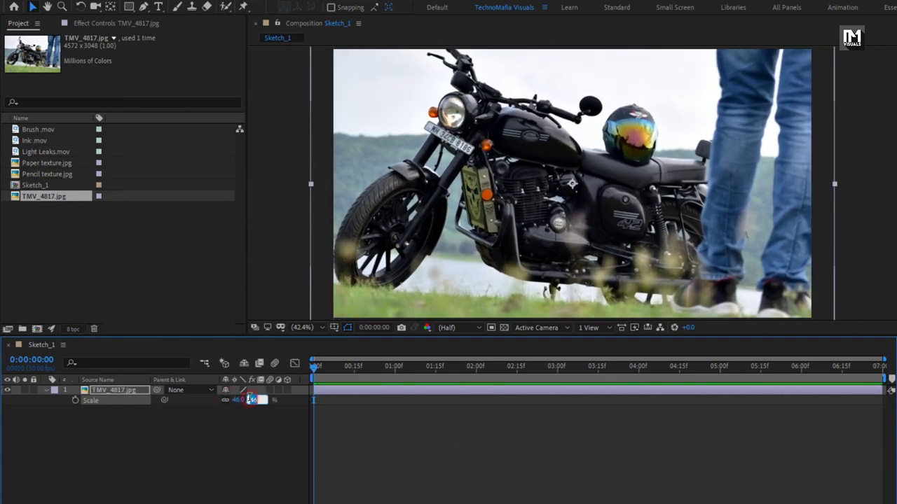
type("43")
key("Return")
key("Down")
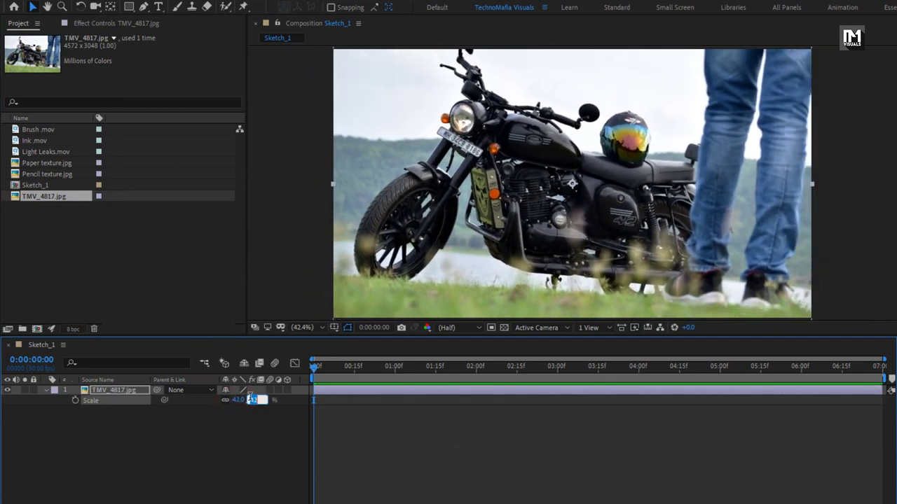
left_click(44, 389)
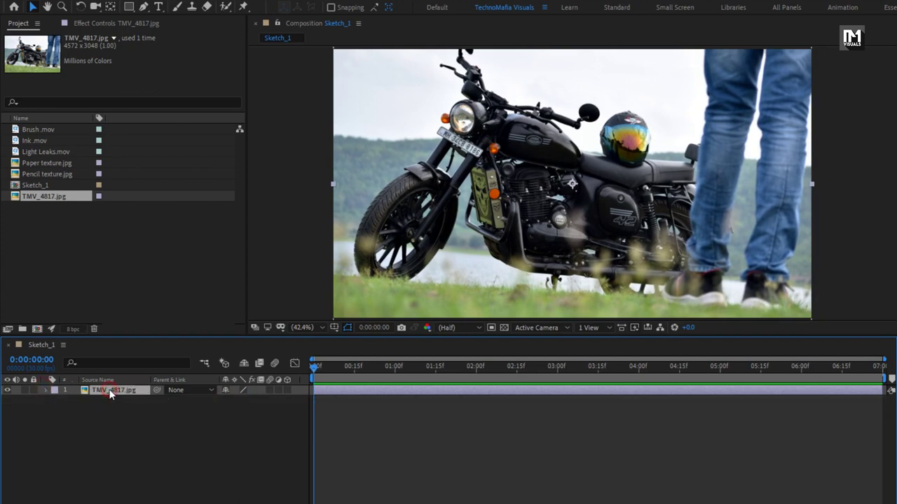
Nudge the motorcycle photo slightly downward so the handlebar and mirror fit inside the frame
left_click(426, 255)
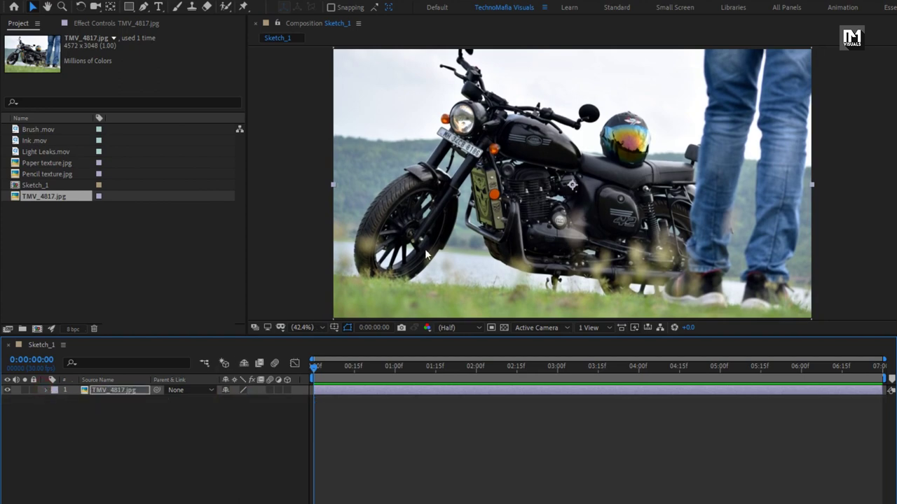
key("shift+Down")
key("shift+Down")
key("shift+Down")
key("shift+Down")
key("shift+Down")
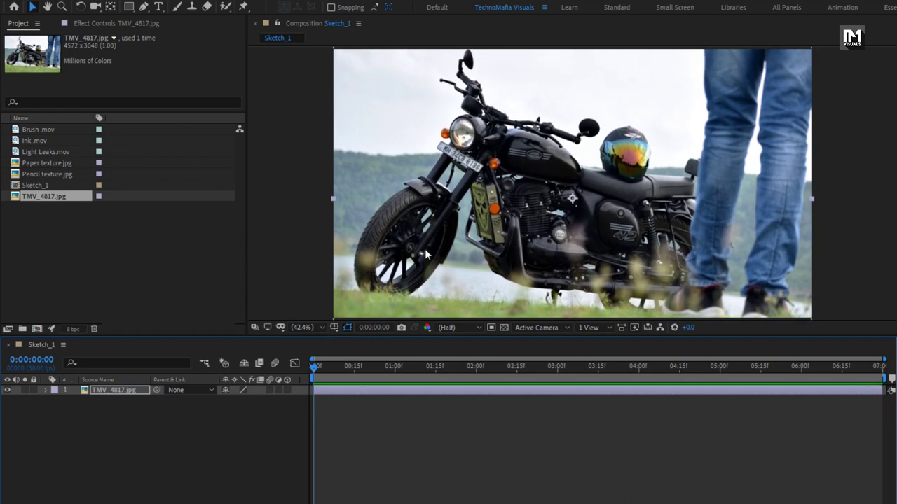
Pre-compose the TMV_4817.jpg layer as Media, moving all attributes into the new composition
right_click(126, 393)
left_click(152, 335)
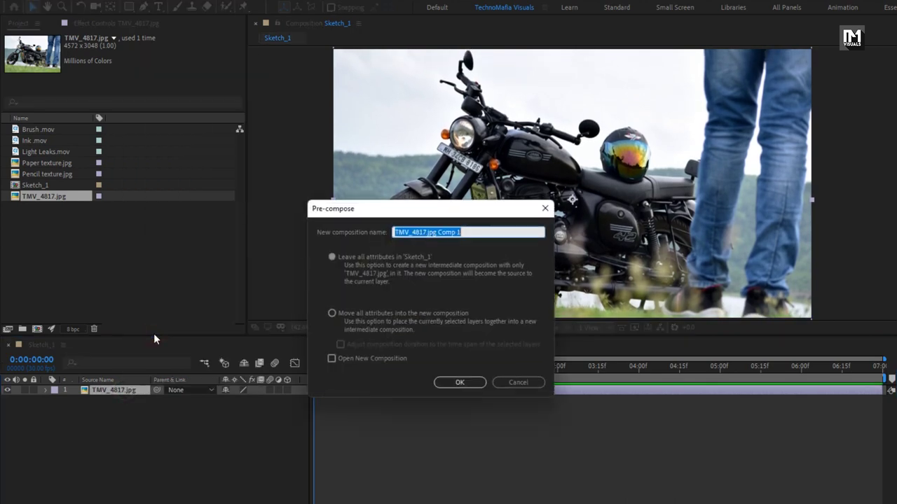
type("Media")
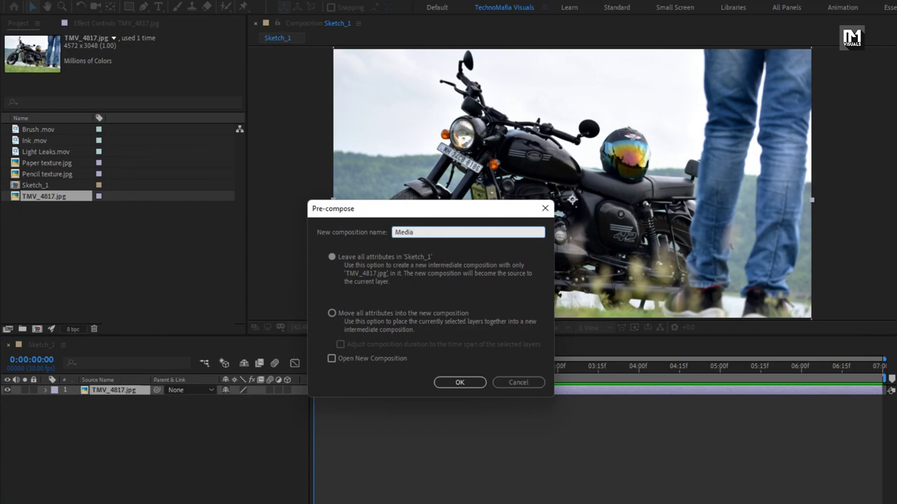
left_click(346, 315)
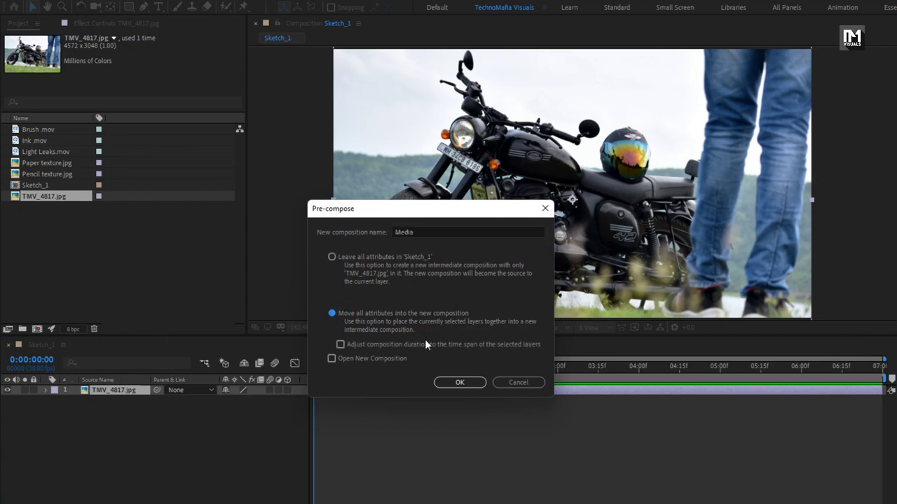
left_click(449, 381)
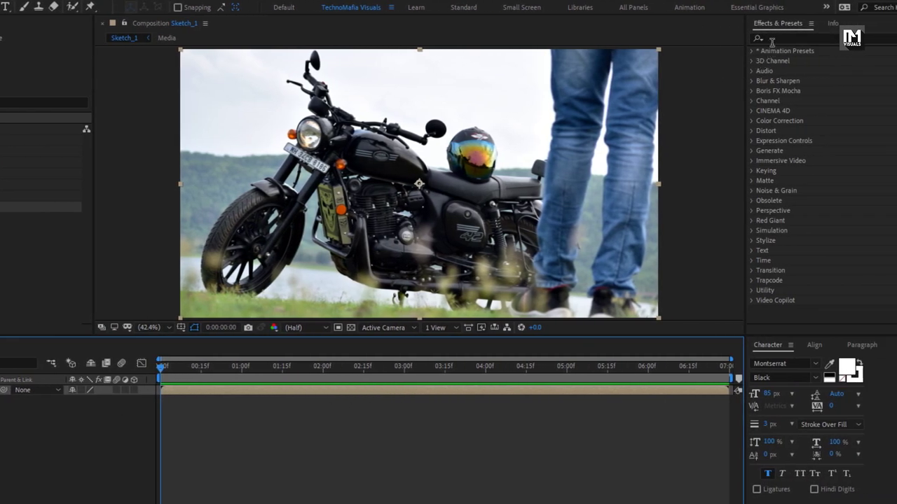
Find the Levels color correction effect and apply it to the Media layer
left_click(772, 39)
type("lev")
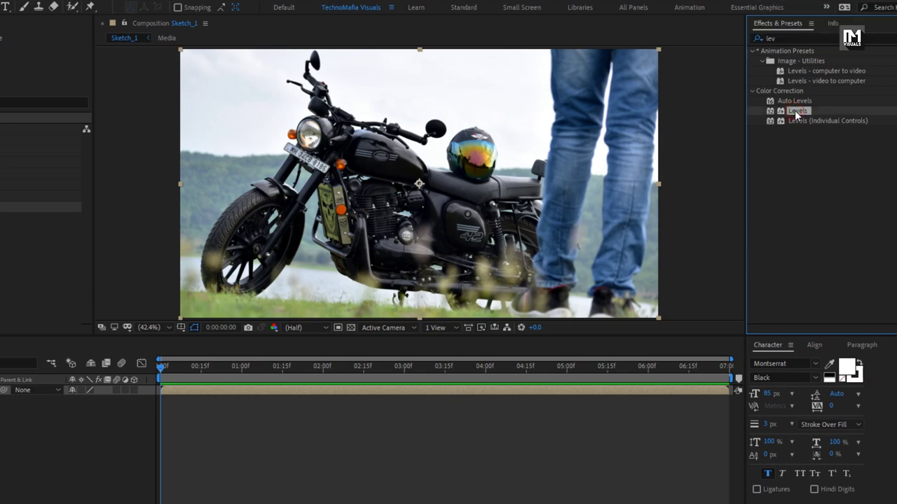
left_click_drag(797, 111, 519, 162)
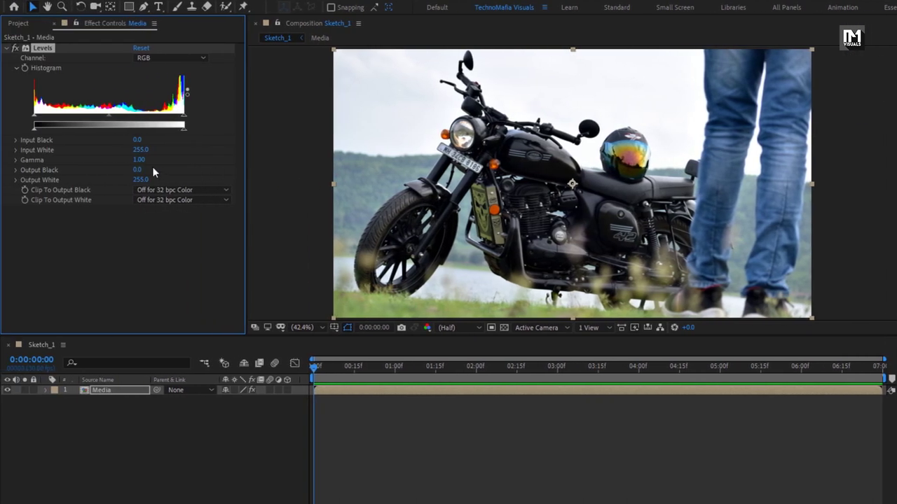
Set the Levels effect's Input White to 125 and Output White to 225
left_click(138, 150)
type("125")
key("Return")
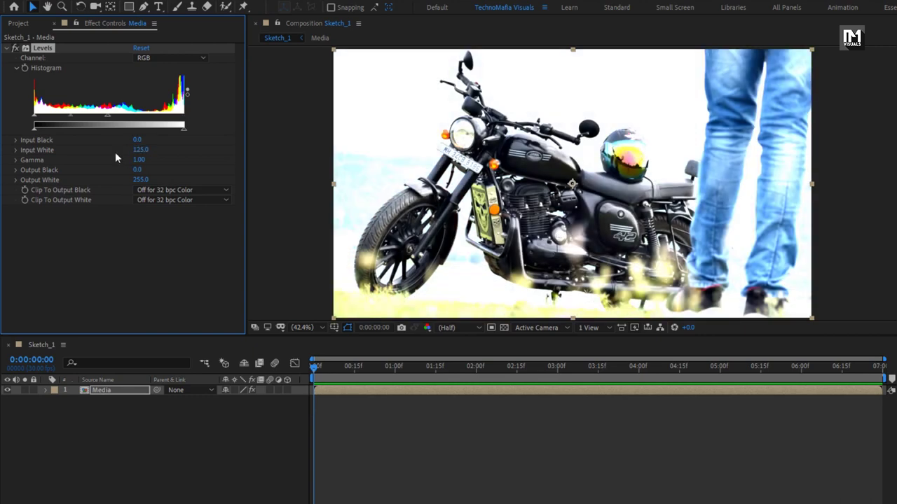
left_click(138, 180)
type("225")
key("Return")
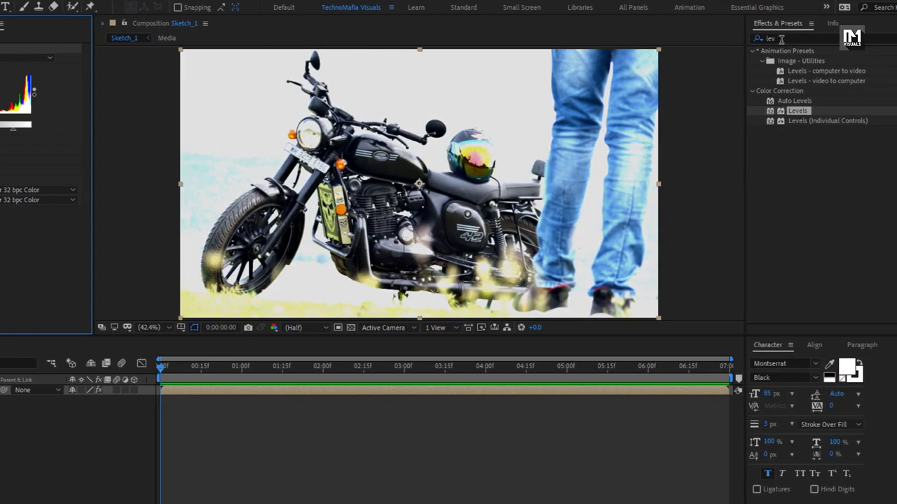
Apply the Threshold effect to the Media layer and set its Level to 160
left_click(781, 38)
type("thr")
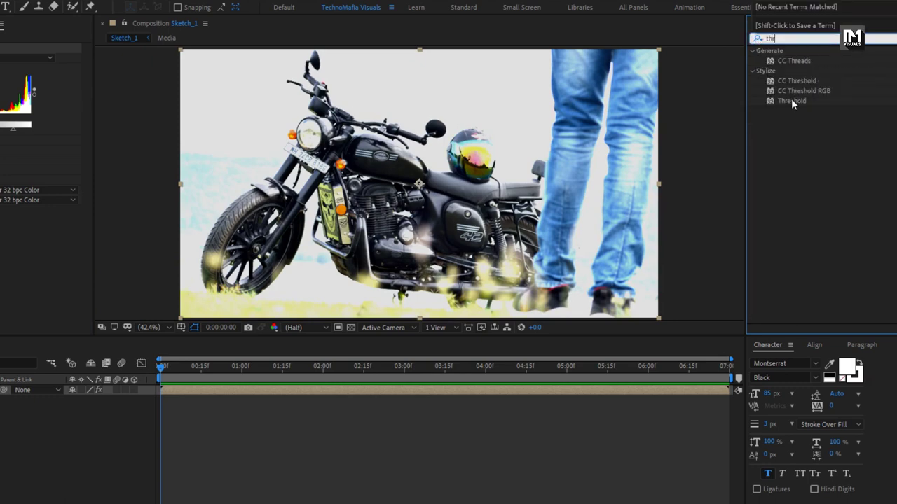
left_click_drag(792, 103, 435, 177)
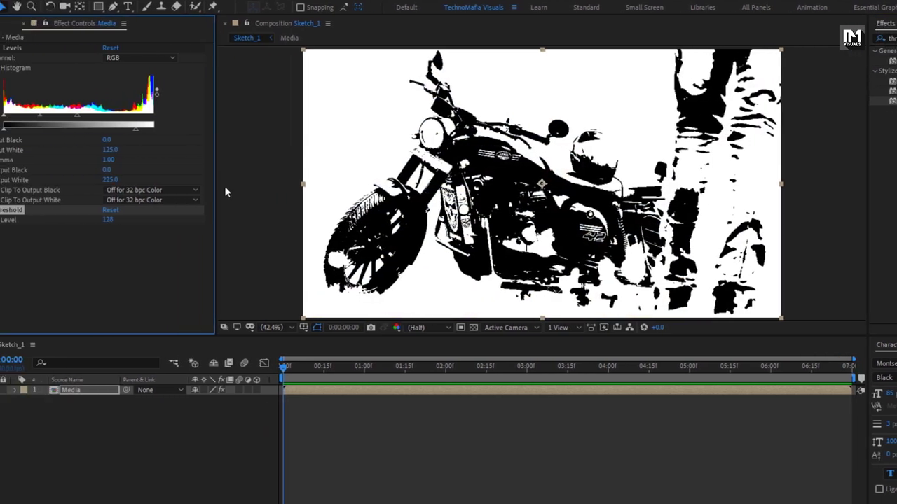
type("160")
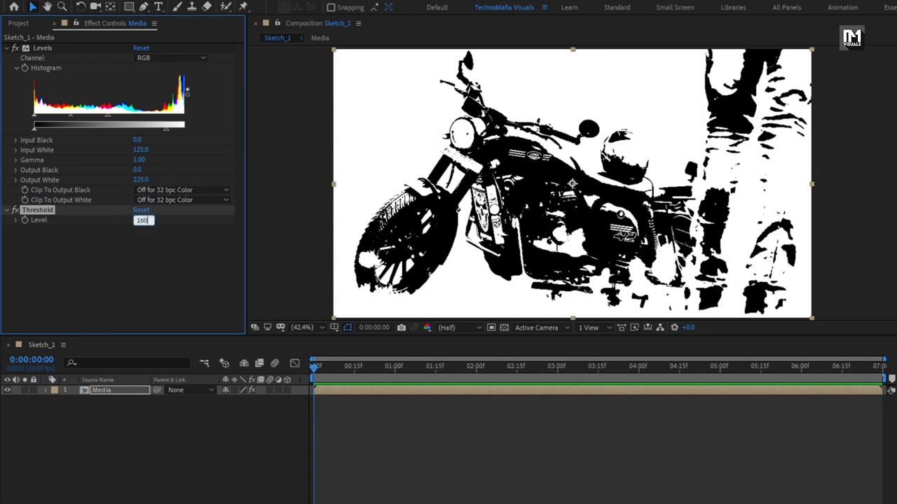
key("Return")
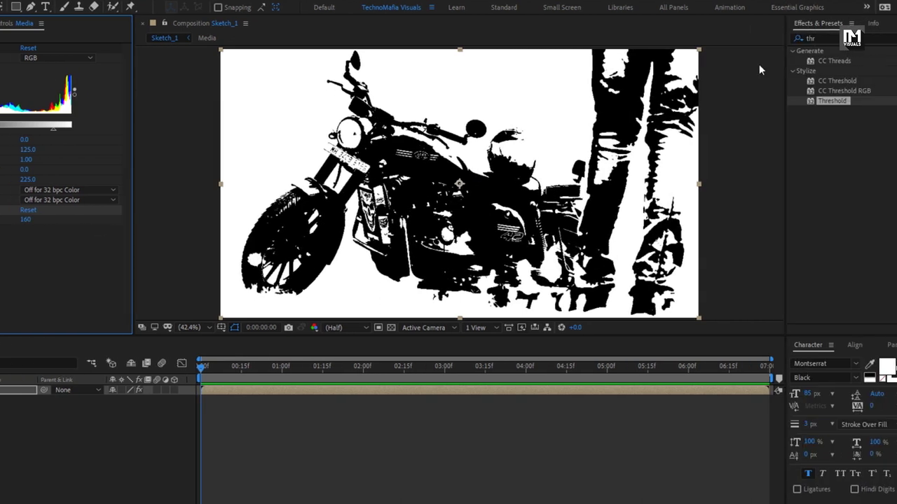
Apply the Invert effect to the Media layer to swap its black and white areas
left_click(762, 40)
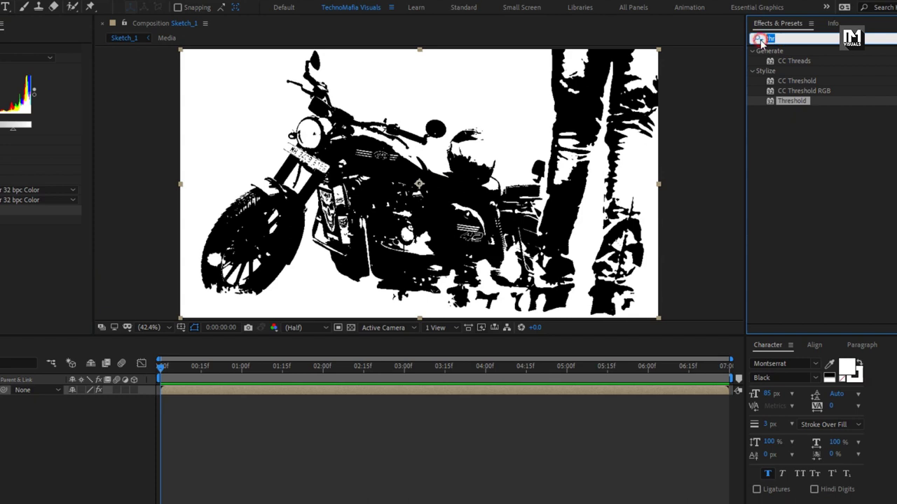
type("inve")
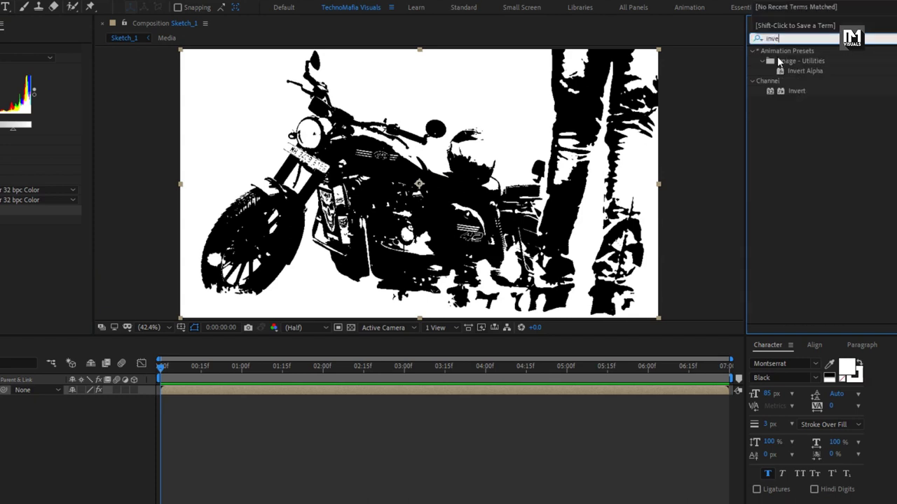
left_click_drag(794, 91, 443, 174)
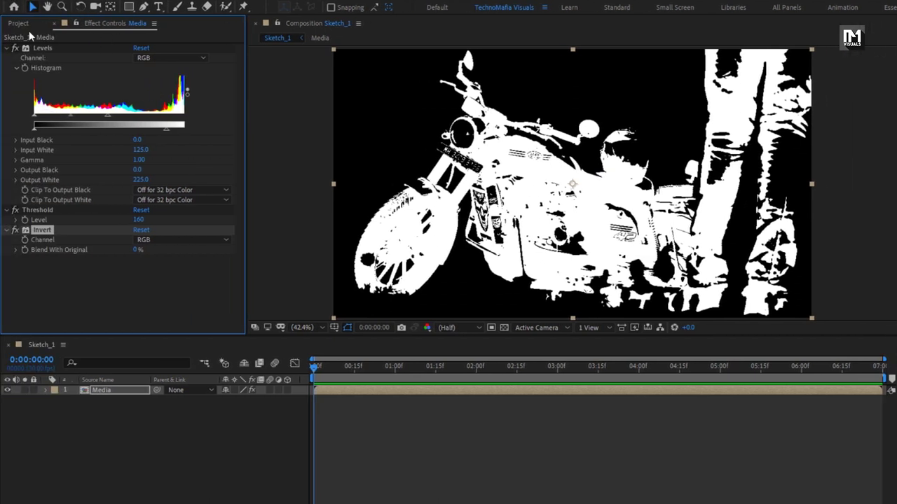
Add Pencil texture.jpg to Sketch_1 as a layer below the Media layer
left_click(21, 25)
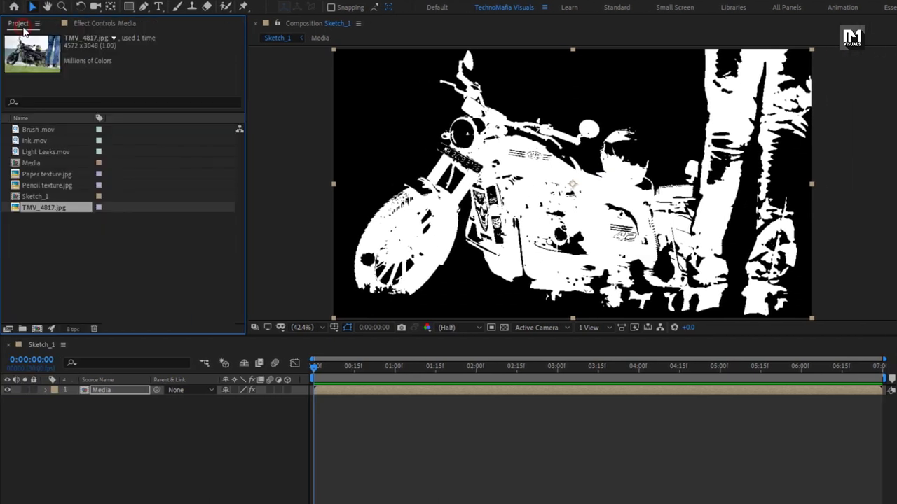
left_click(47, 184)
left_click(89, 364)
left_click_drag(89, 370, 103, 428)
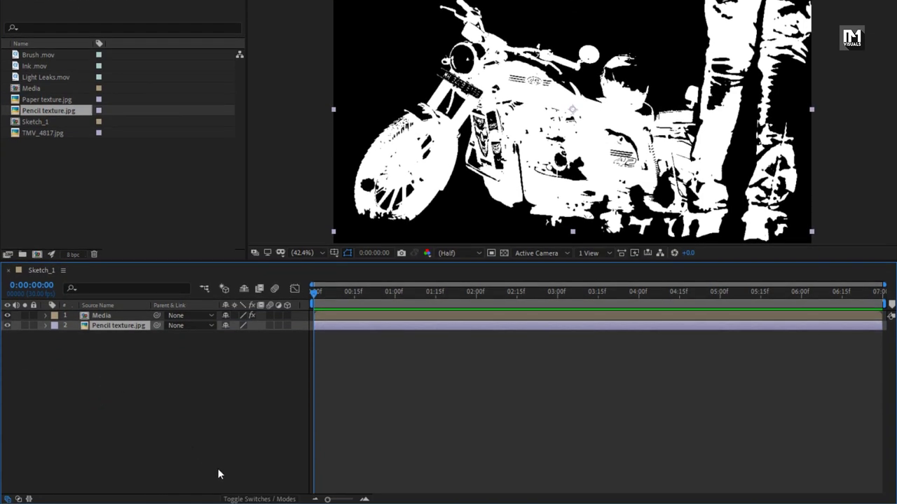
Set the pencil texture layer's track matte to a luma matte from the Media layer
left_click(235, 497)
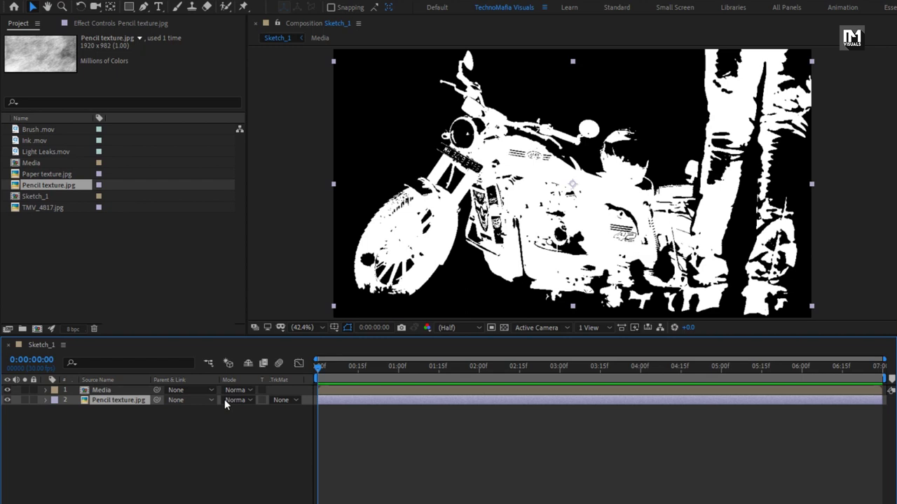
left_click(287, 400)
left_click(349, 458)
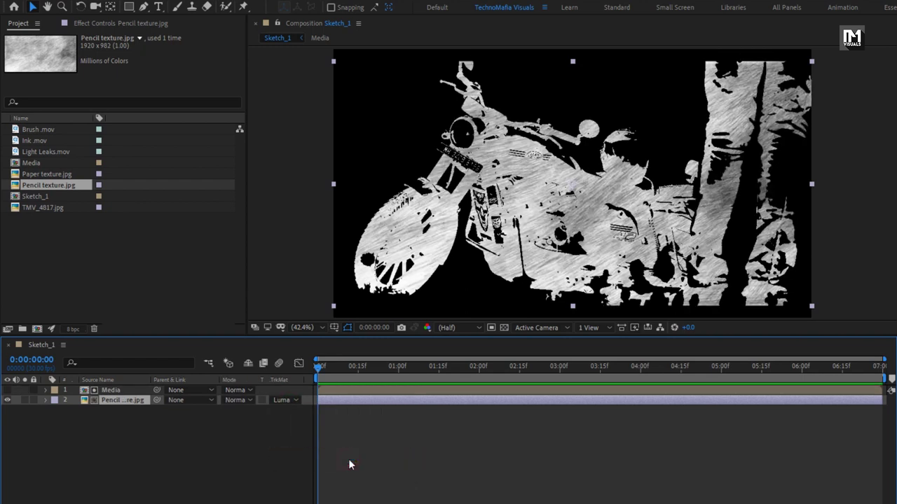
Scale the pencil texture layer to 112% so it covers the full frame height
left_click_drag(445, 367, 554, 367)
key("s")
left_click(103, 402)
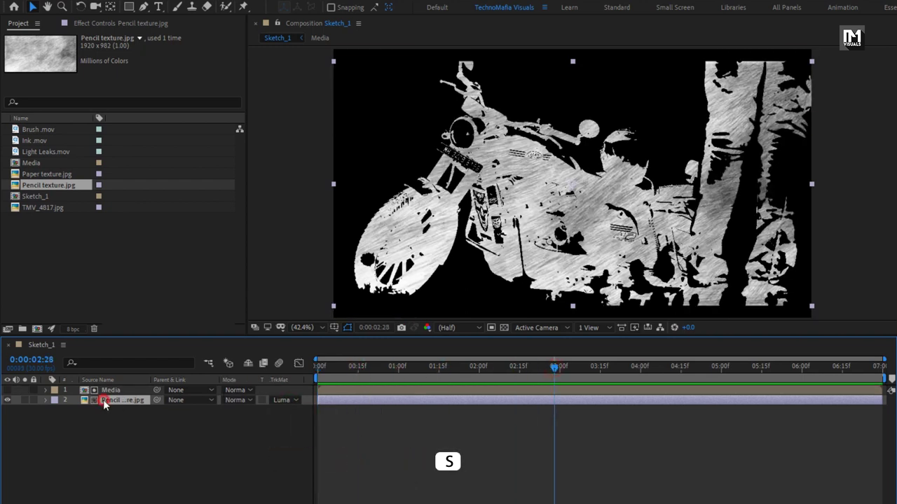
key("s")
left_click_drag(253, 413, 258, 411)
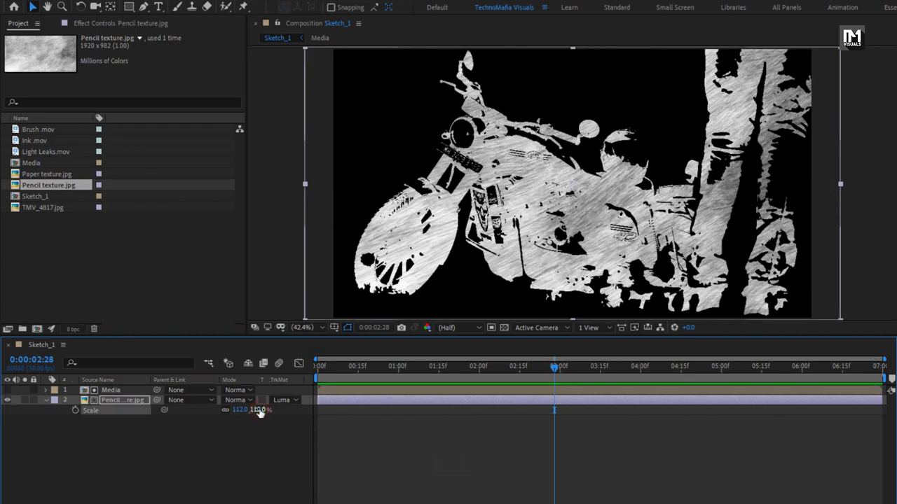
left_click(44, 401)
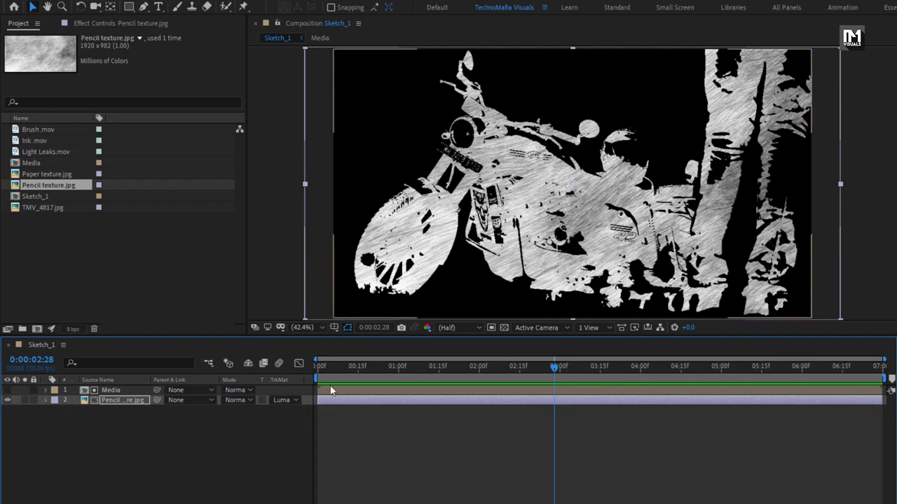
Duplicate the Sketch_1 composition twice in the project
left_click(45, 262)
key("ctrl+d")
left_click(44, 197)
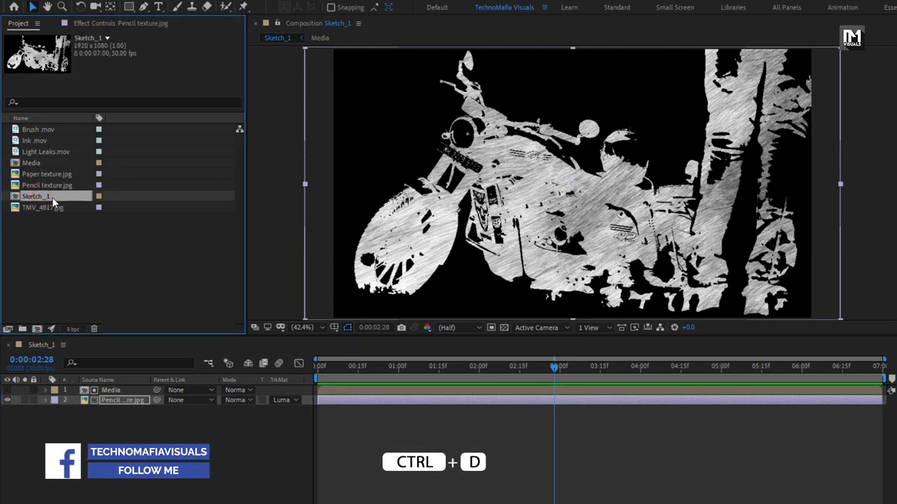
key("ctrl+d")
key("ctrl+d")
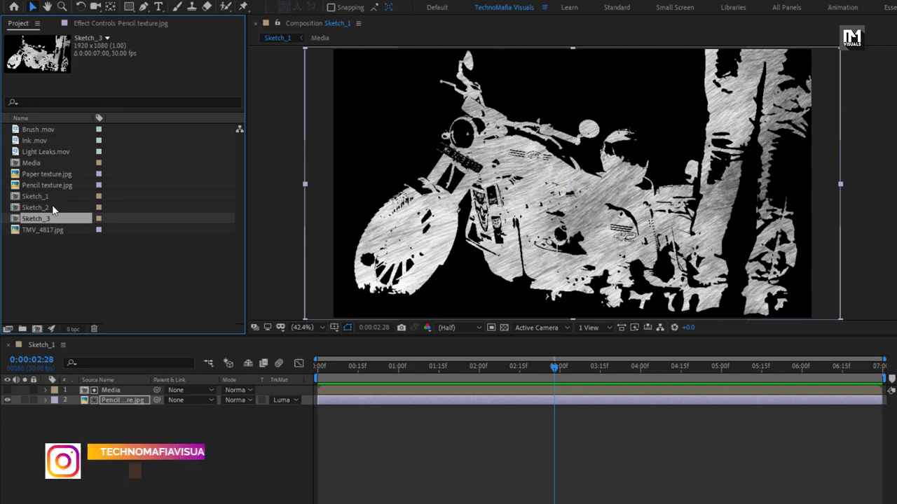
Open the Sketch_2 composition and set the Threshold level on its Media layer to 125
double_click(45, 209)
left_click(112, 391)
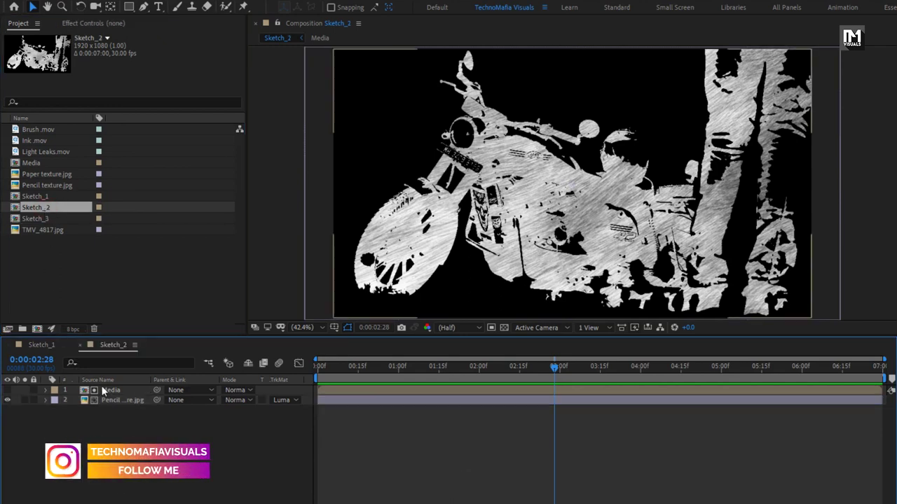
left_click(92, 24)
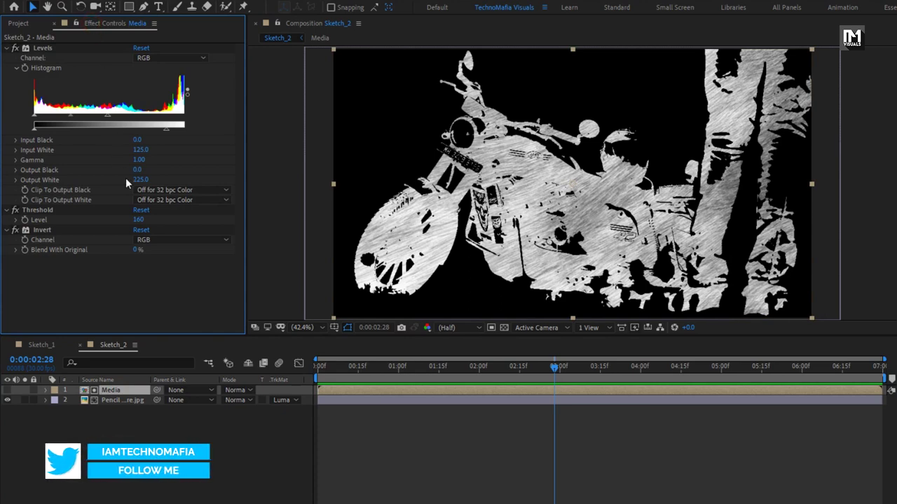
left_click(138, 220)
type("1")
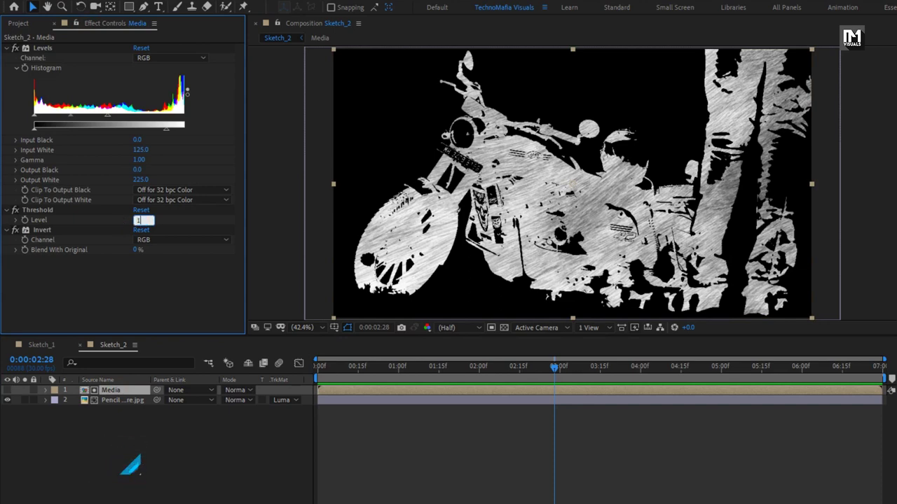
type("25")
key("Return")
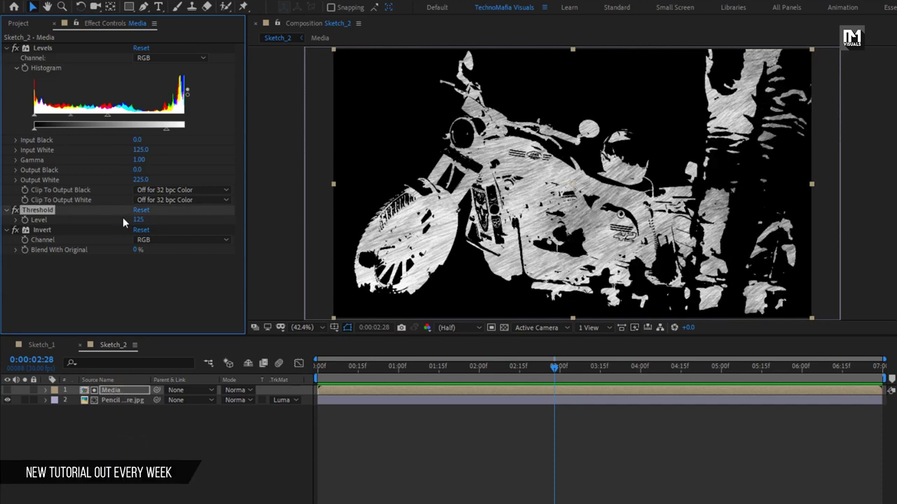
Set the Levels effect on Sketch_2's Media layer to Input Black 120 and Input White 160
left_click(137, 141)
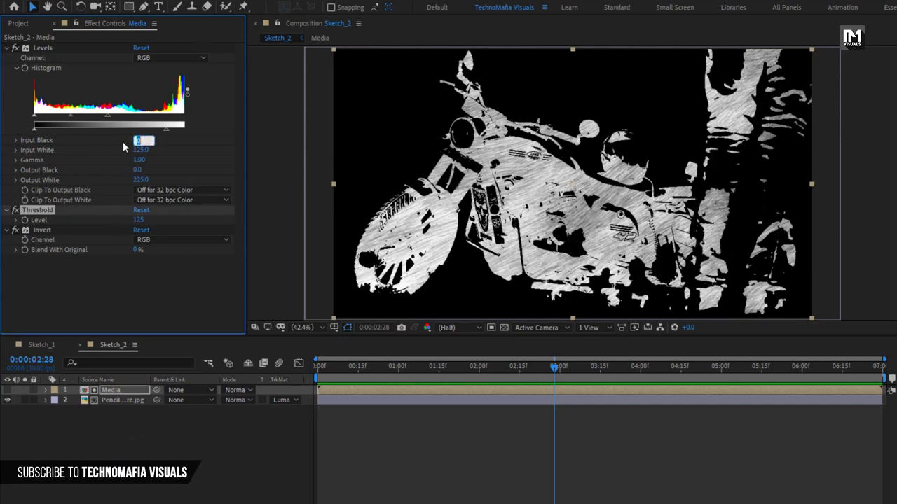
type("12")
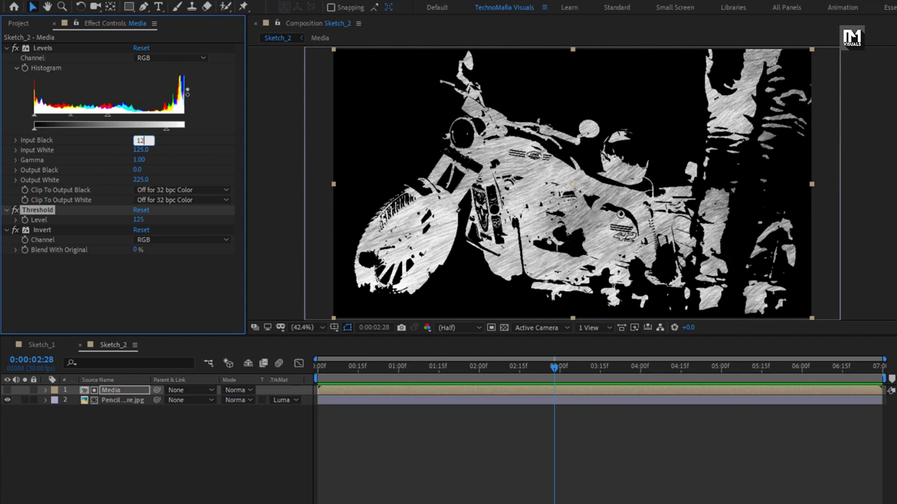
type("0")
key("Return")
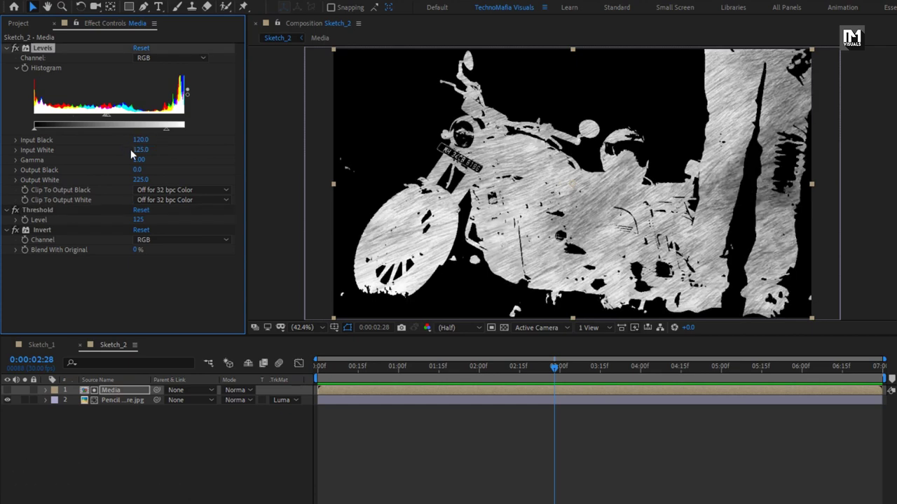
left_click(138, 150)
type("160")
key("Return")
Set the Media layer's Levels to Output White 250 and Gamma 0.90, then compare Sketch_2 with Sketch_1
left_click(135, 180)
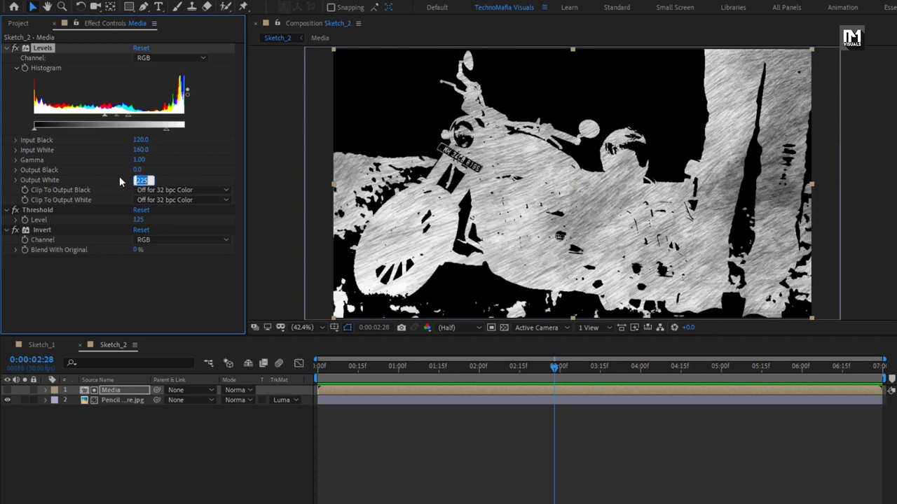
type("250")
key("Return")
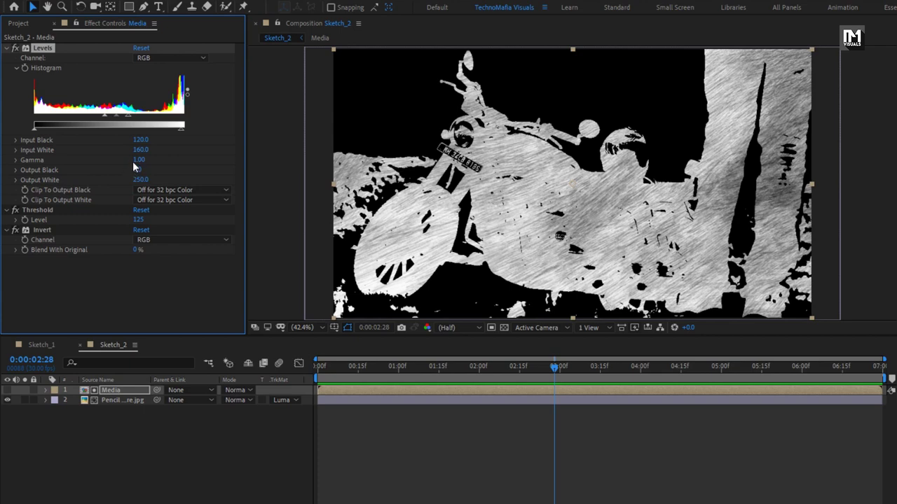
left_click(138, 161)
left_click_drag(139, 161, 135, 163)
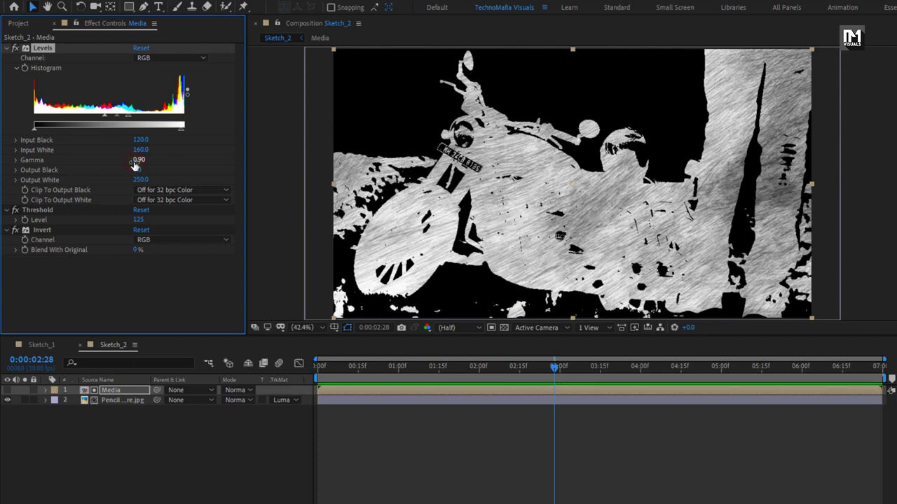
left_click(40, 346)
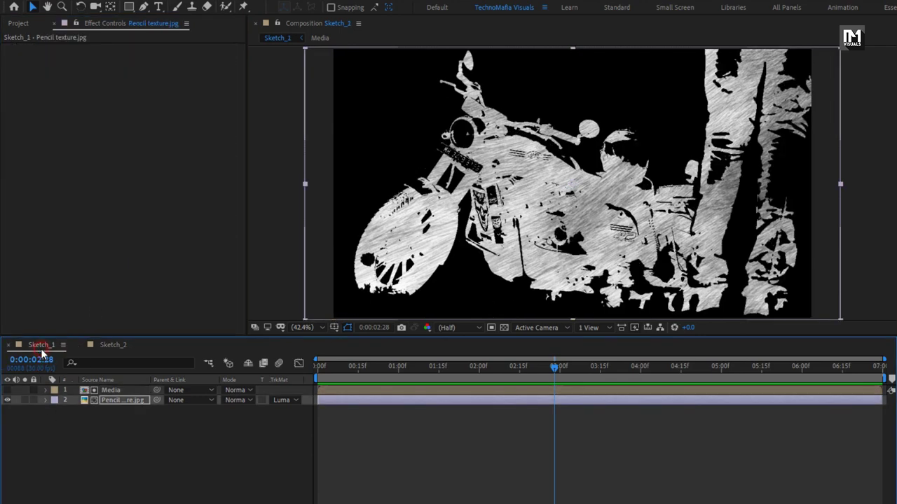
left_click(107, 346)
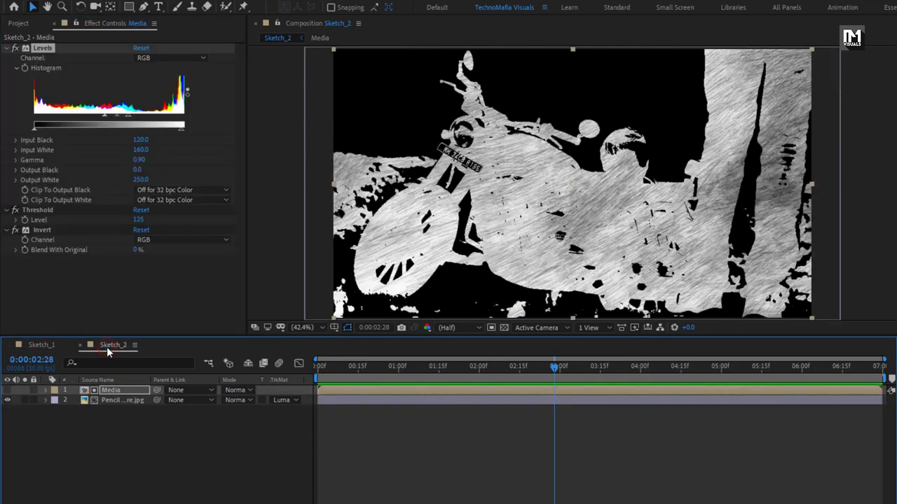
Open the Sketch_3 composition and set its Media layer's Levels to Input Black 30, Input White 235 and Gamma 2.50
left_click(10, 23)
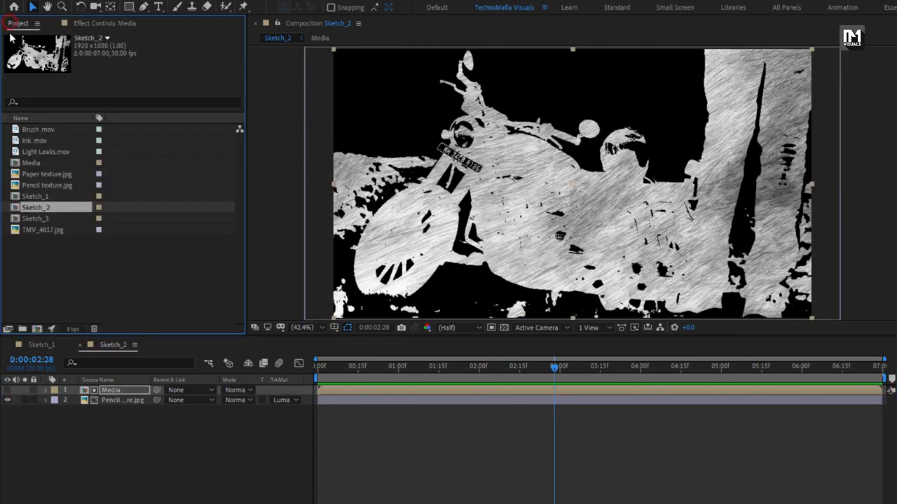
left_click(47, 218)
double_click(46, 218)
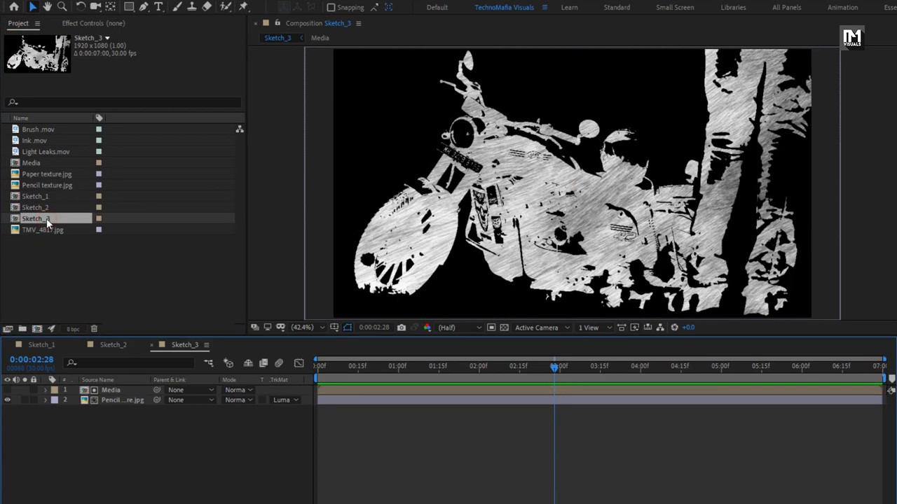
left_click(112, 390)
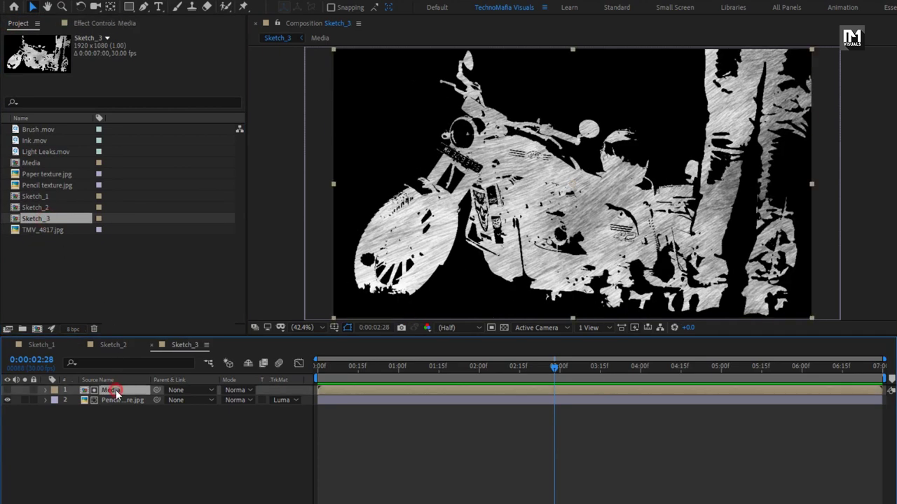
left_click(104, 23)
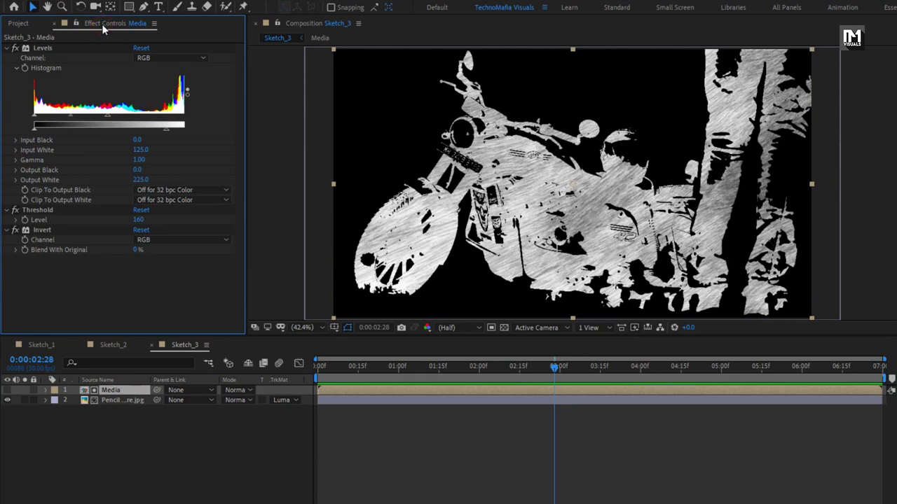
left_click(138, 141)
left_click_drag(34, 117, 52, 119)
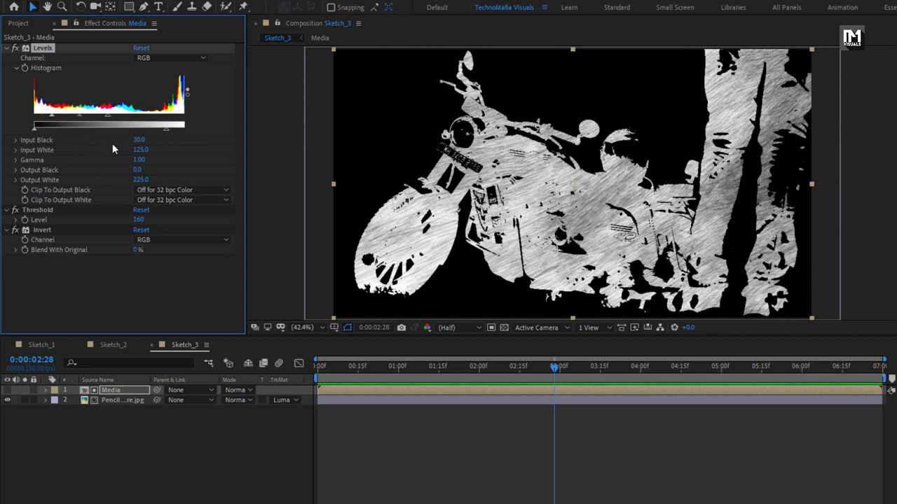
left_click_drag(109, 116, 173, 124)
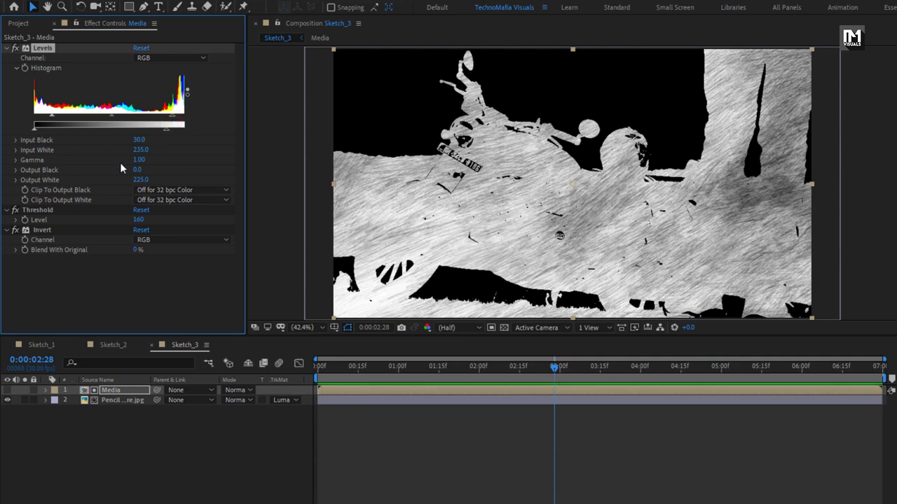
left_click_drag(137, 160, 225, 164)
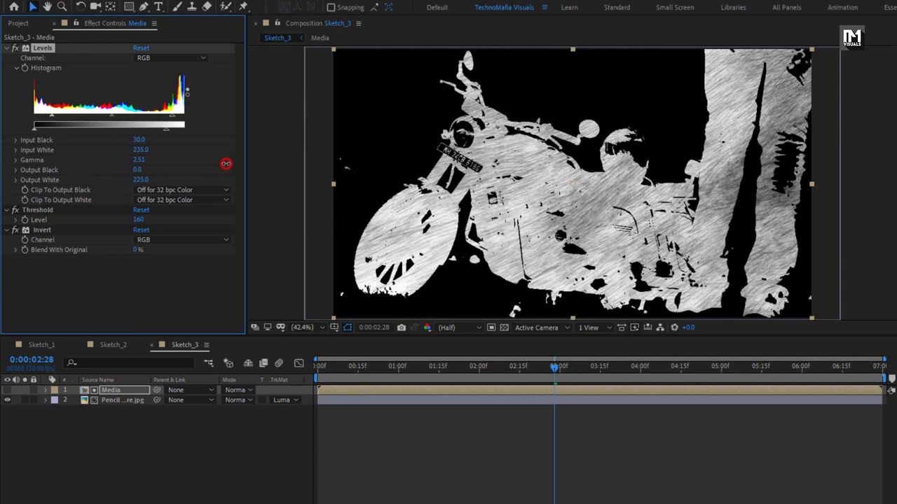
Adjust the Levels output range on Sketch_3's Media layer to Output Black 120 and Output White 169
left_click(34, 129)
left_click_drag(34, 128, 105, 133)
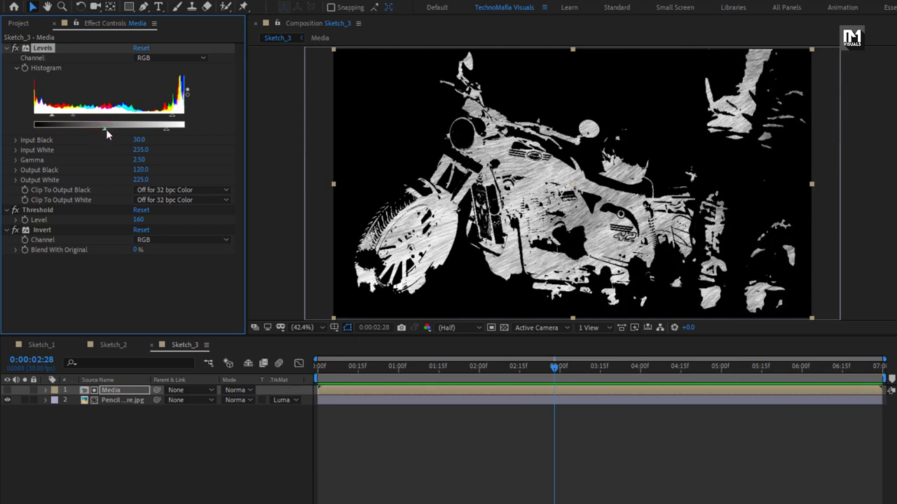
left_click_drag(168, 132, 134, 135)
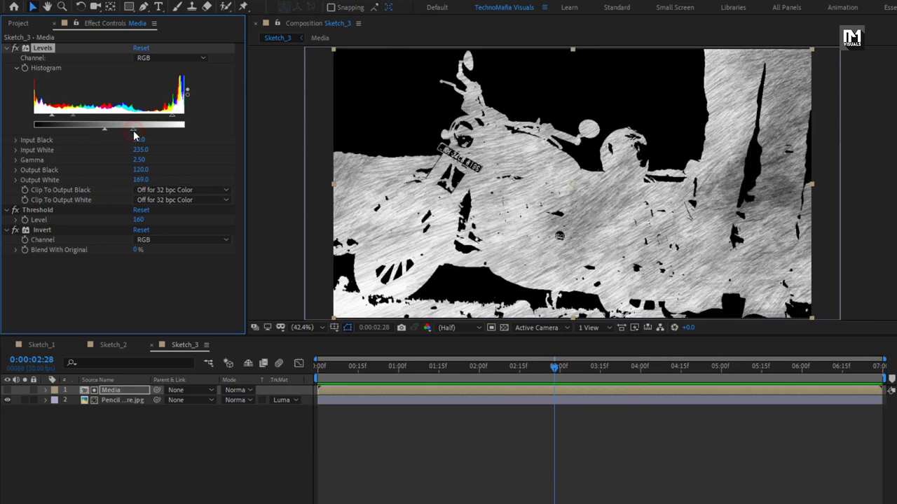
Set the Media layer's Threshold level to 120 and its Levels to Output Black 114 and Output White 134
left_click(138, 220)
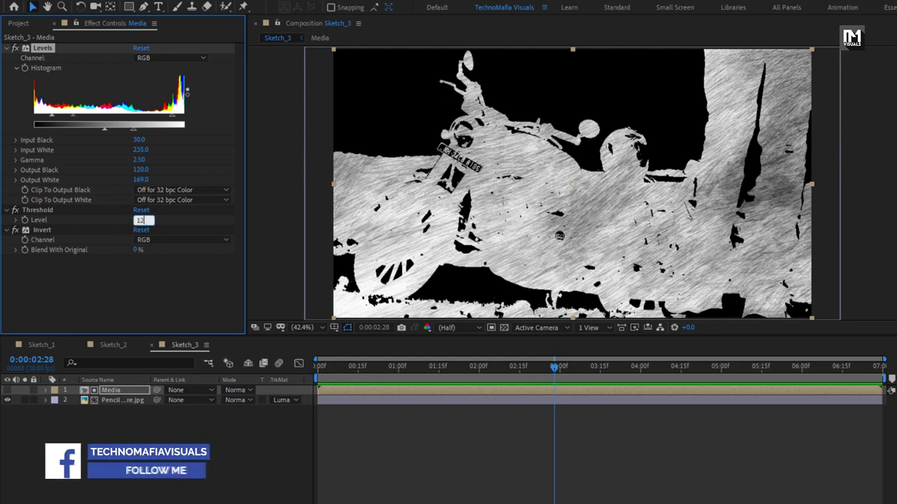
type("120")
key("Return")
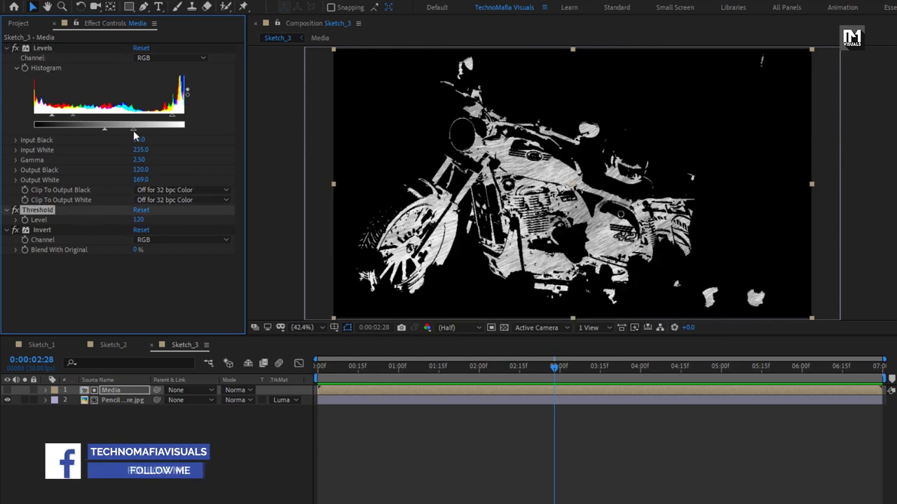
left_click_drag(133, 128, 113, 134)
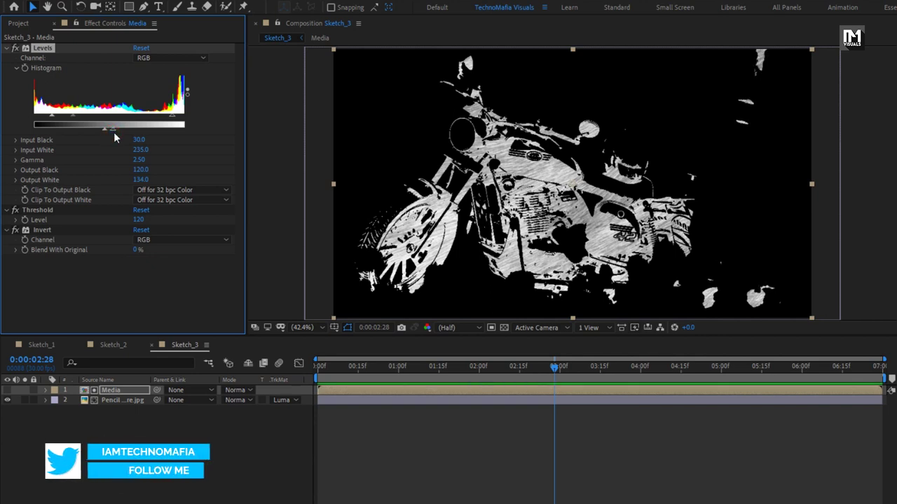
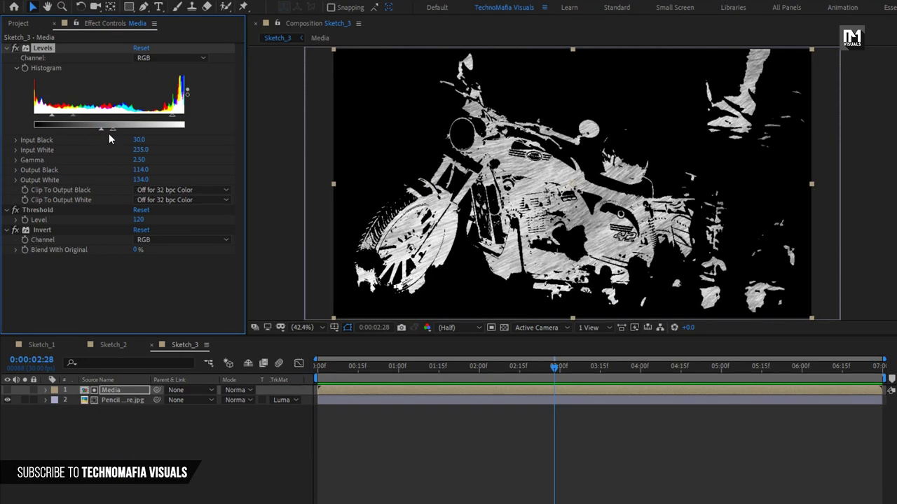
Create a 1920 x 1080, 7-second composition named Reveal and add Paper texture.jpg to it as a layer
key("ctrl+n")
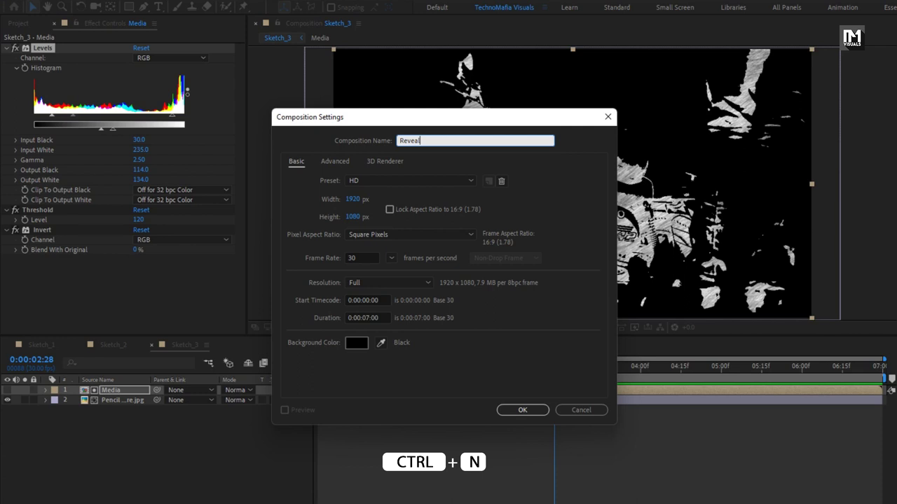
left_click(528, 411)
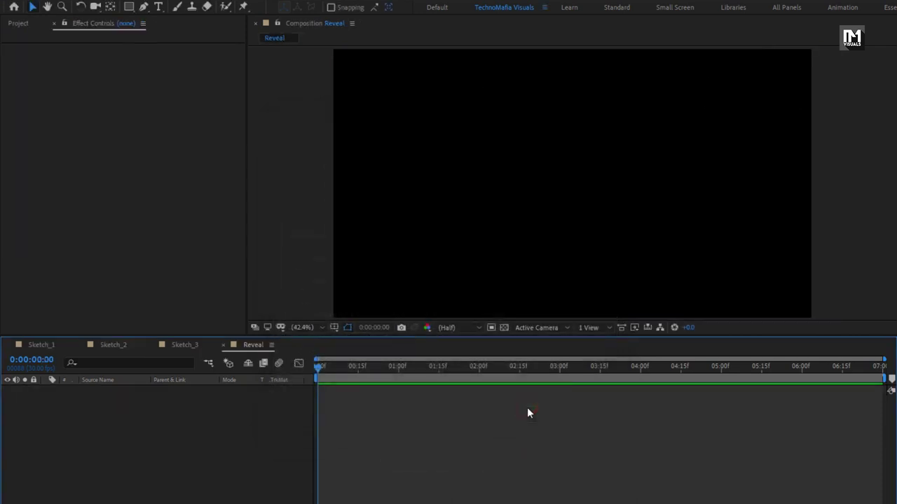
left_click(15, 23)
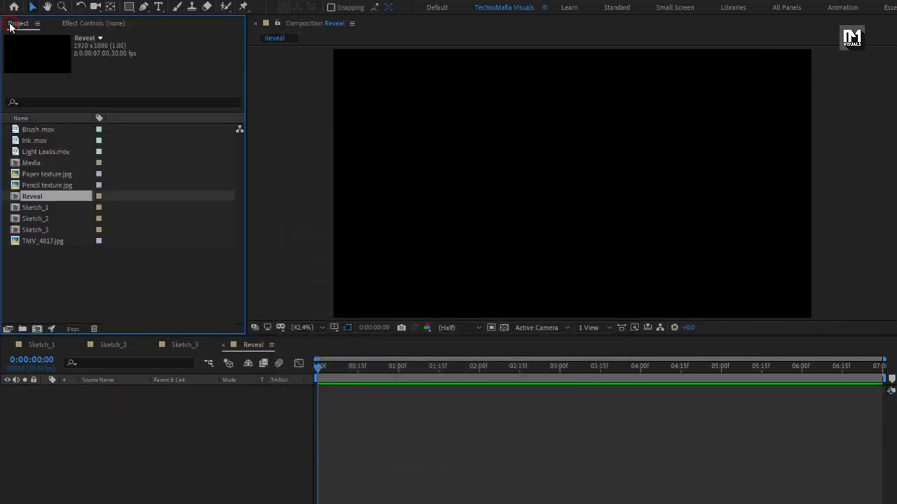
left_click(45, 174)
left_click_drag(45, 173, 91, 459)
Scale the paper texture layer to 47% so it fits the Reveal frame
key("s")
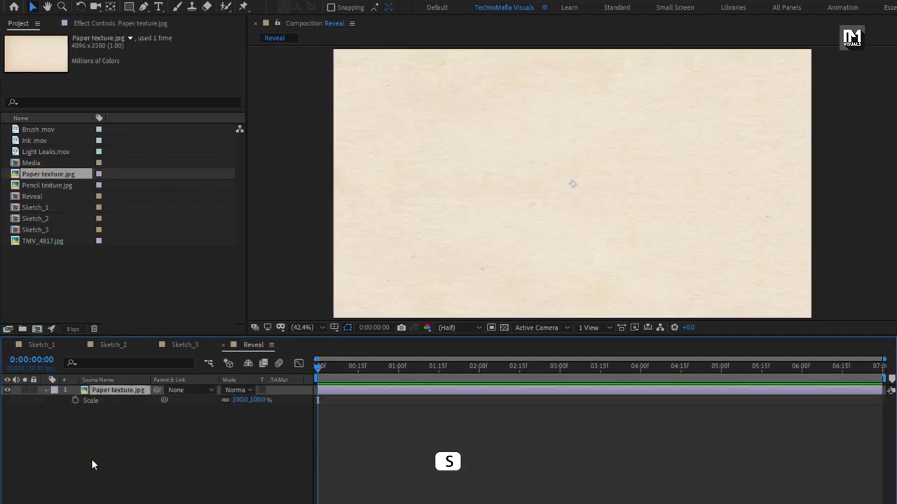
left_click_drag(258, 400, 231, 408)
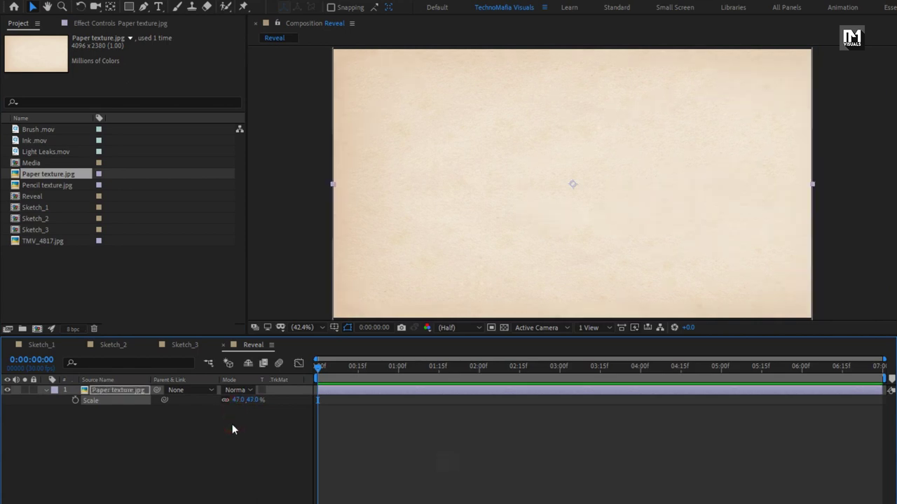
left_click(44, 389)
left_click(80, 401)
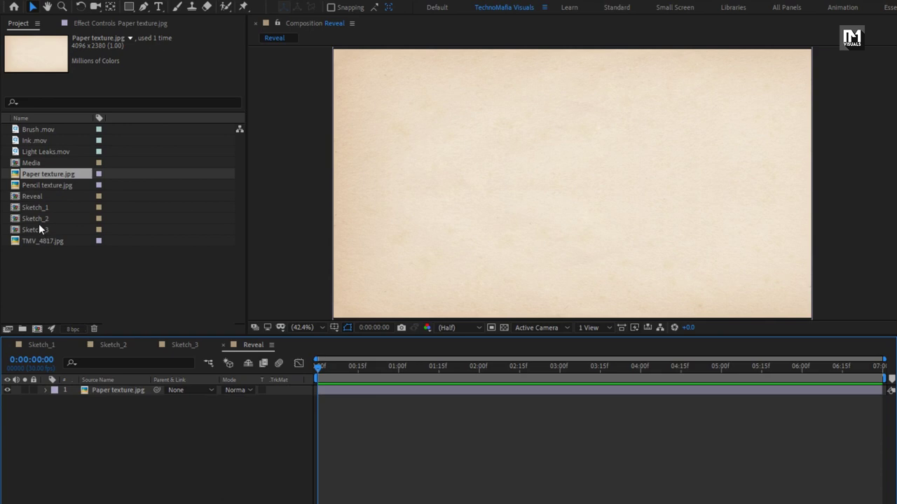
Add Sketch_1 above the paper texture layer in Reveal and set its blending mode to Multiply
mouse_move(36, 209)
left_mouse_down()
mouse_move(105, 290)
mouse_move(137, 392)
left_mouse_up()
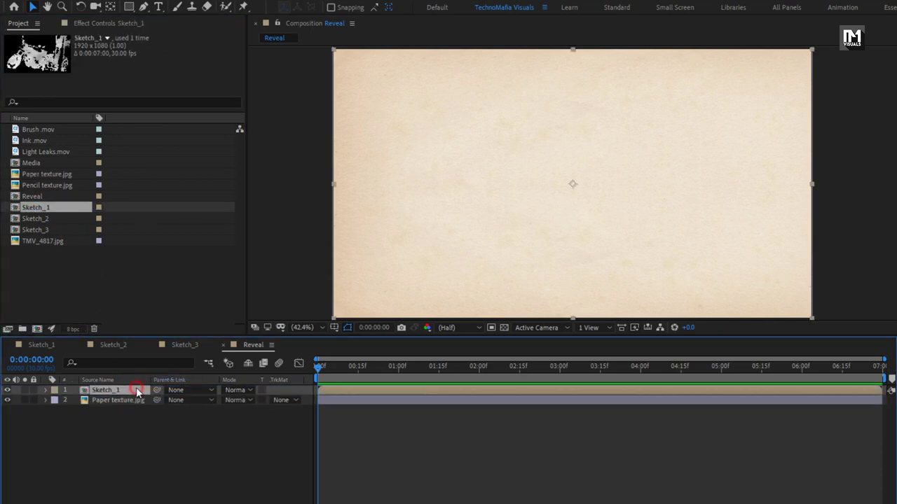
left_click(238, 390)
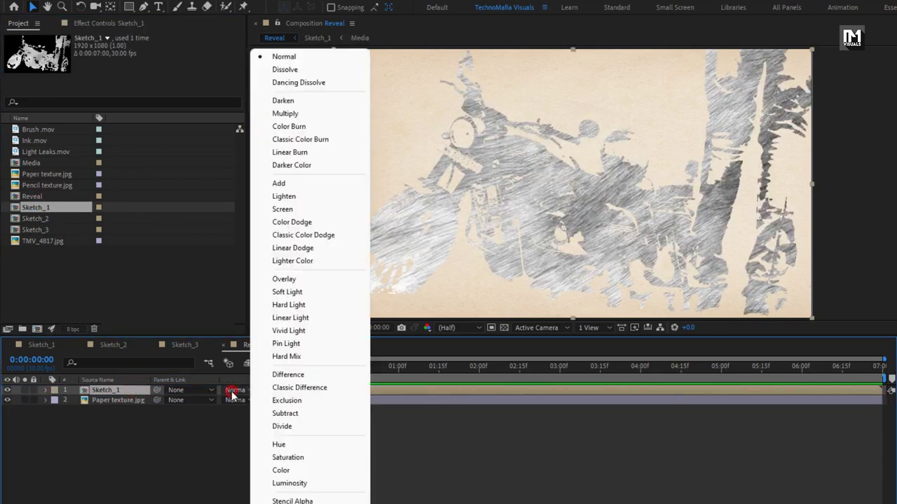
left_click(284, 115)
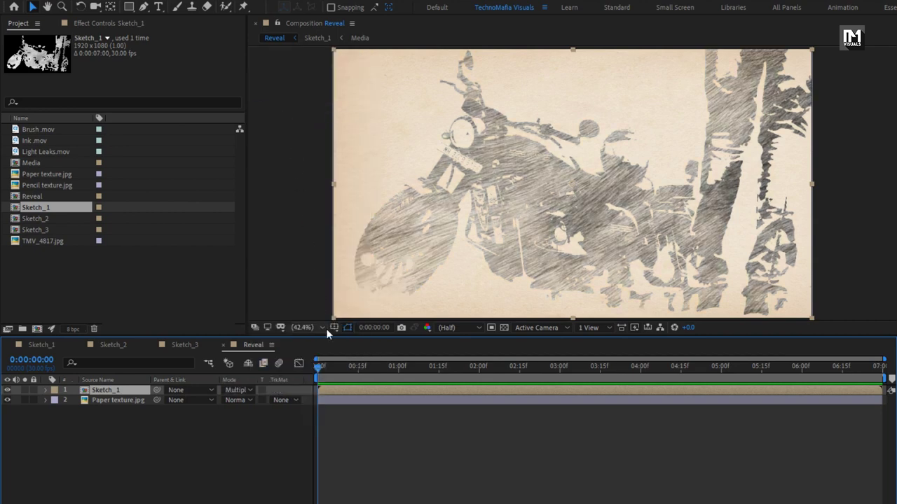
Add Brush .mov to Reveal as the layer directly above Sketch_1
left_click(53, 131)
left_click_drag(35, 130, 121, 390)
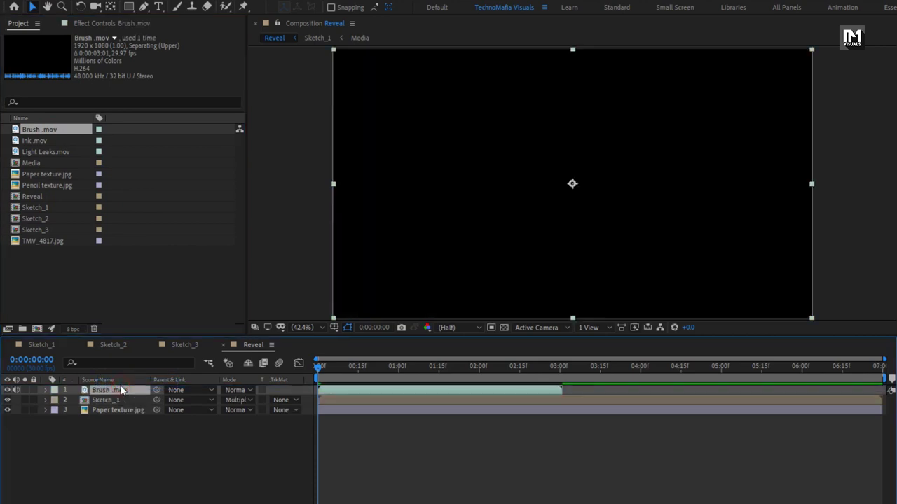
Enable time remapping on the Brush .mov layer and extend it to the end of the 7-second Reveal composition
left_click_drag(333, 372, 435, 372)
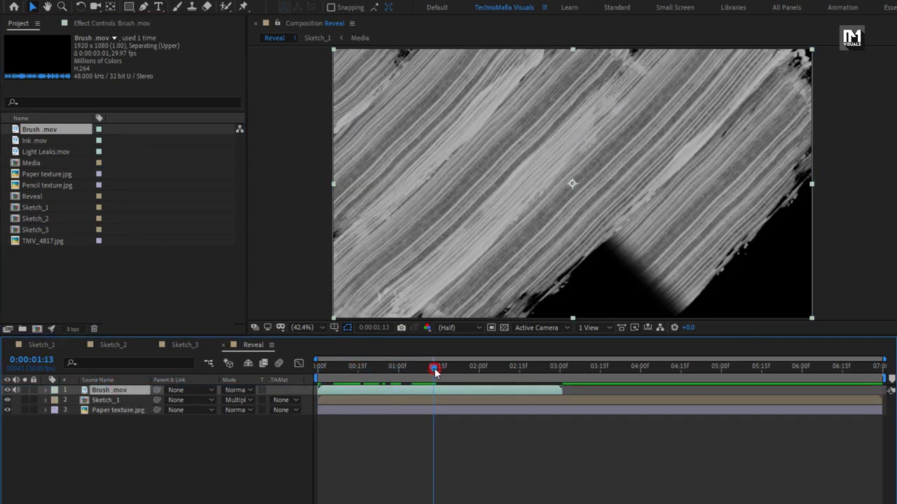
right_click(133, 387)
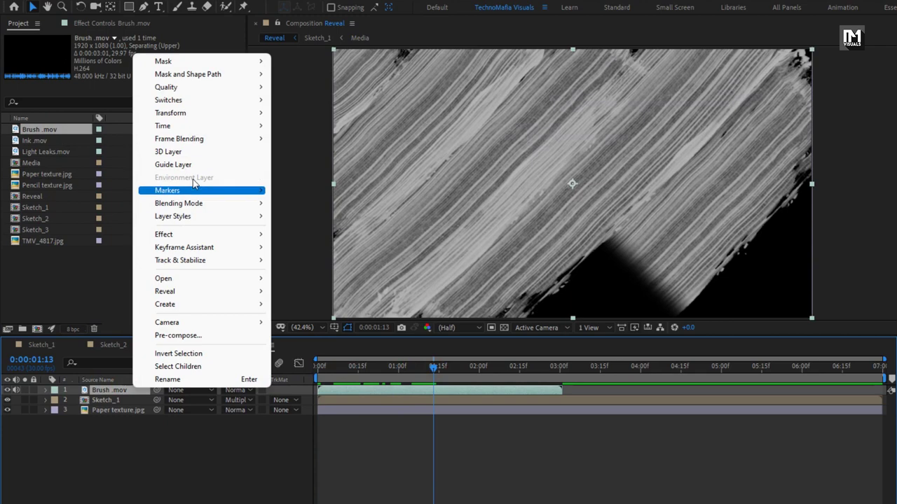
mouse_move(204, 127)
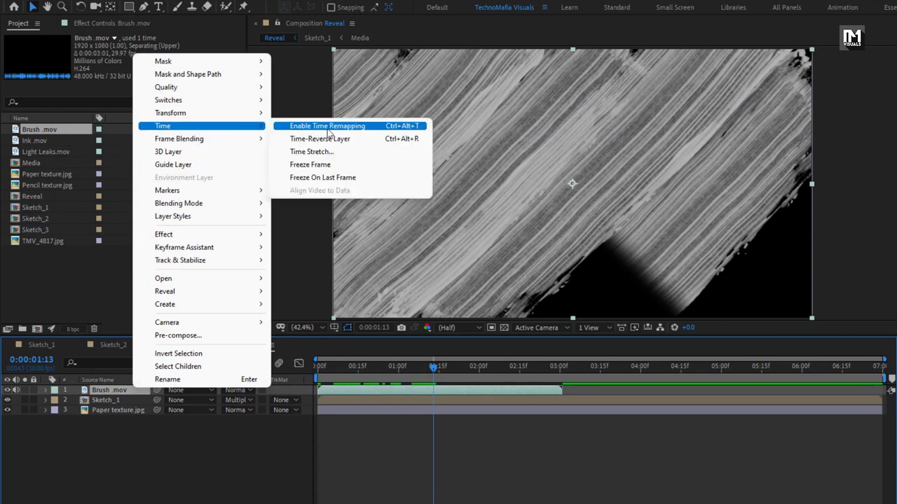
left_click(403, 127)
left_click_drag(564, 392, 884, 389)
left_click_drag(607, 366, 806, 366)
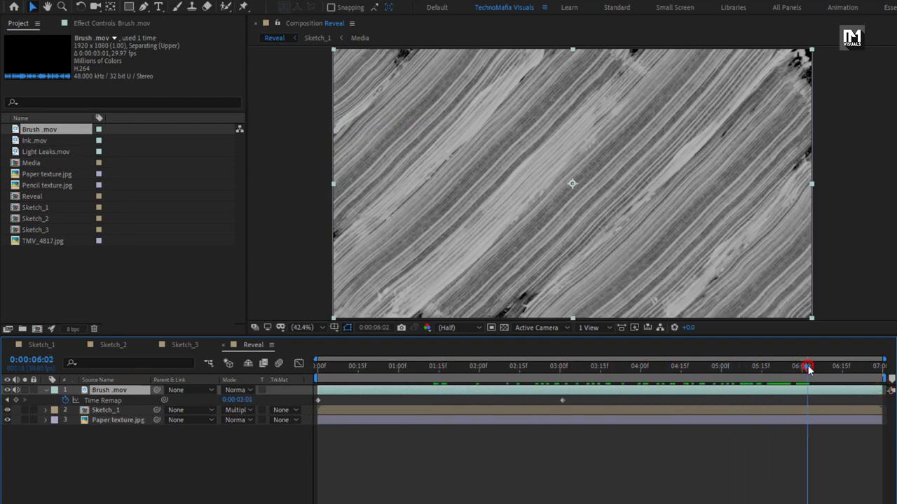
Rotate the Brush .mov layer to -50°
key("r")
left_click(47, 390)
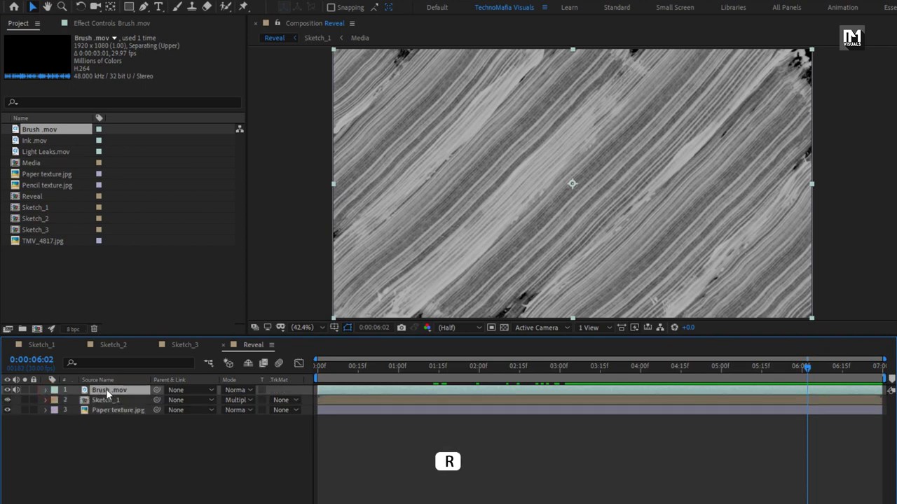
key("r")
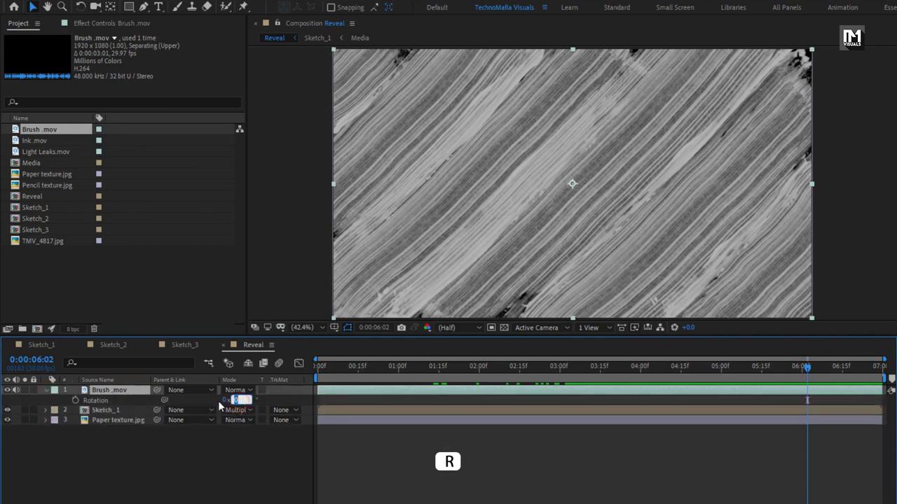
type("-50")
key("Return")
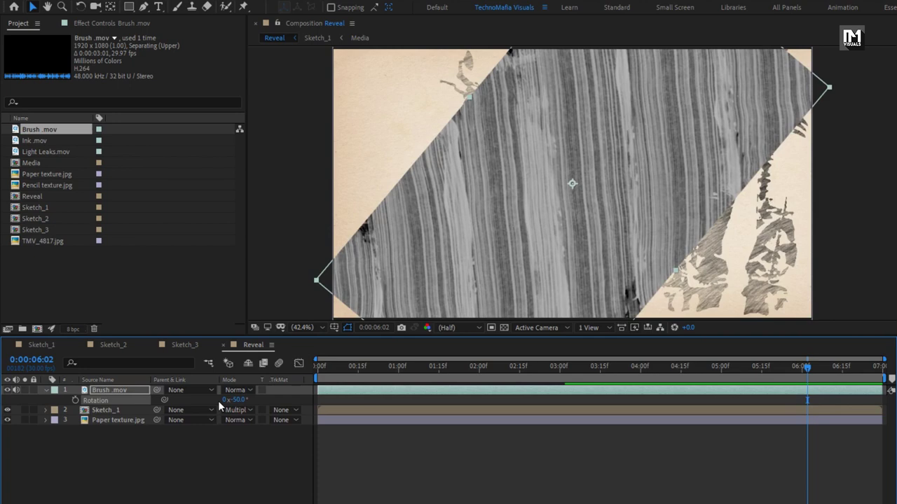
Scale the rotated Brush .mov layer non-uniformly to 111% by 200% so its strokes cover the whole frame
key("s")
left_click(138, 393)
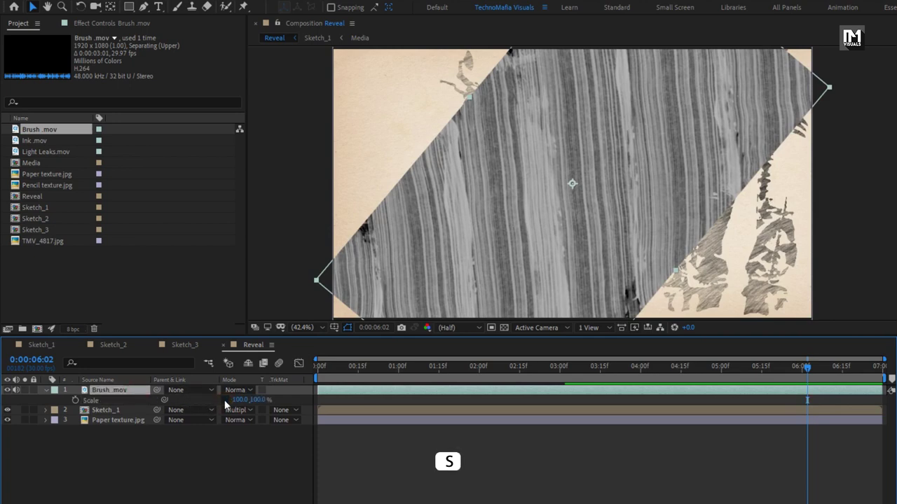
key("comma")
key("comma")
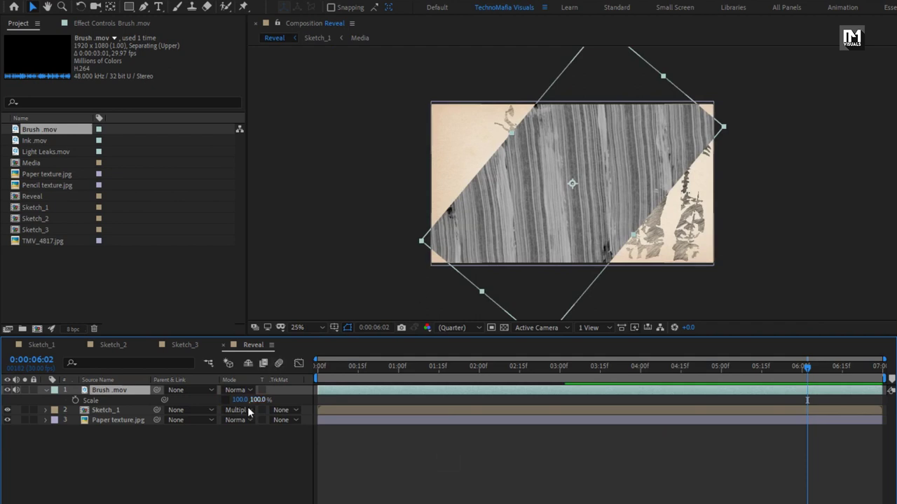
left_click_drag(240, 399, 322, 404)
mouse_move(318, 370)
left_mouse_down()
mouse_move(420, 374)
mouse_move(374, 375)
left_mouse_up()
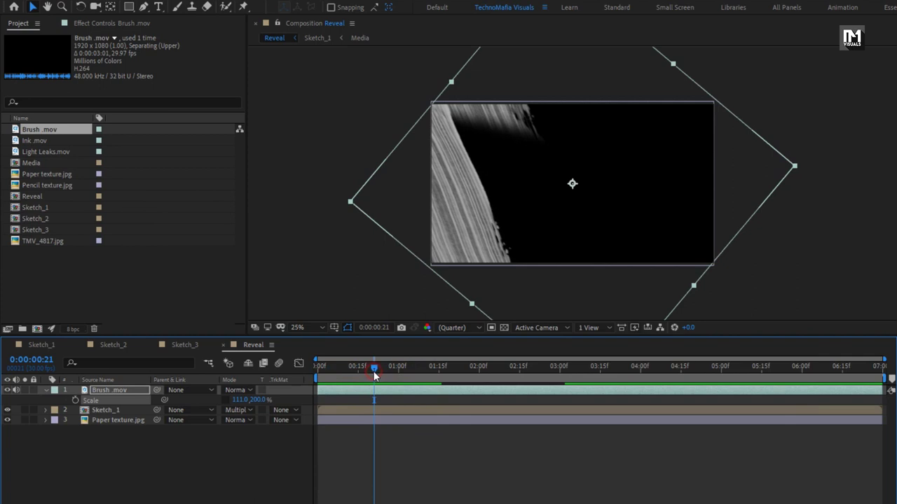
left_click(47, 390)
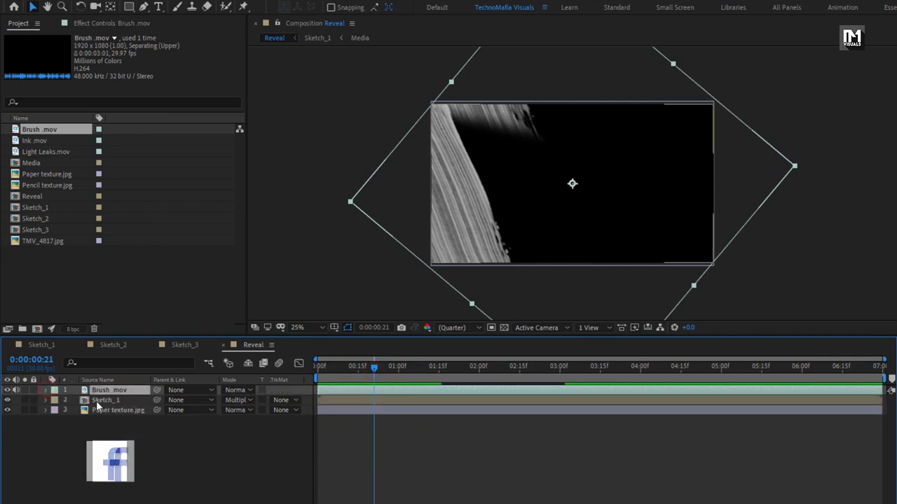
Set the Sketch_1 layer's track matte to Luma Matte "Brush .mov" and preview the reveal
left_click(106, 401)
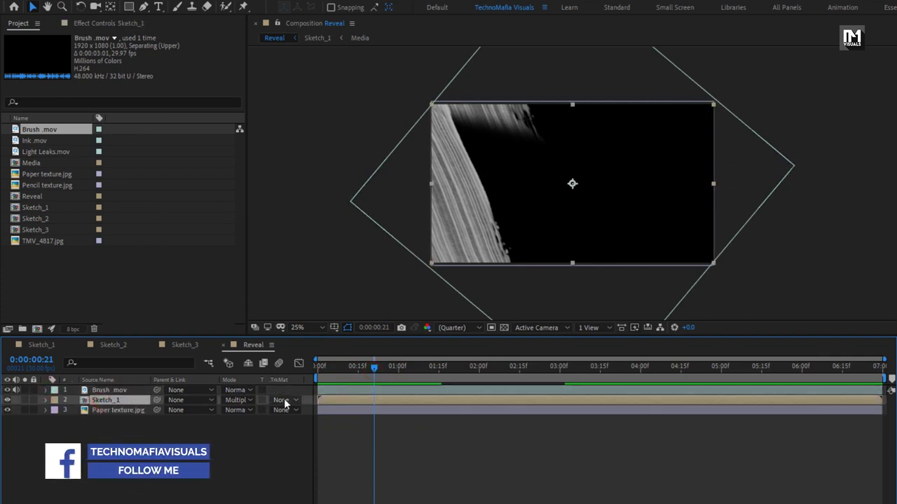
left_click(283, 400)
left_click(357, 458)
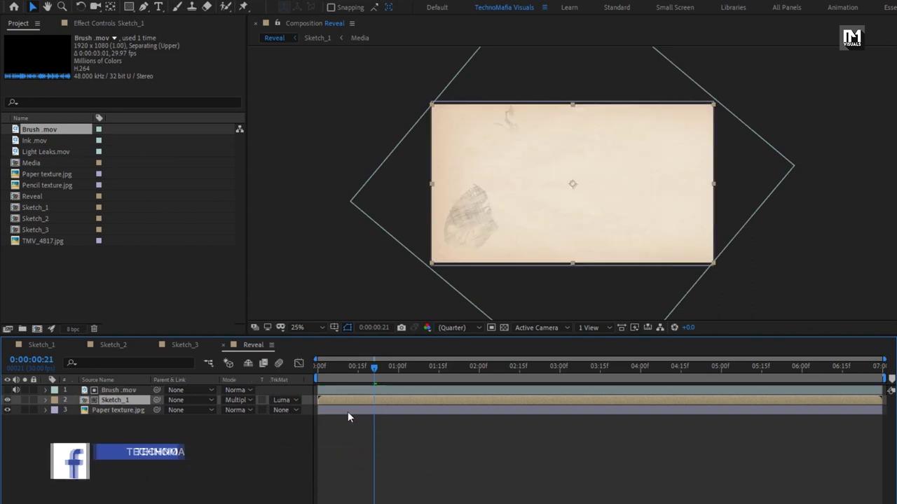
mouse_move(321, 375)
left_mouse_down()
mouse_move(514, 375)
mouse_move(360, 375)
mouse_move(498, 371)
left_mouse_up()
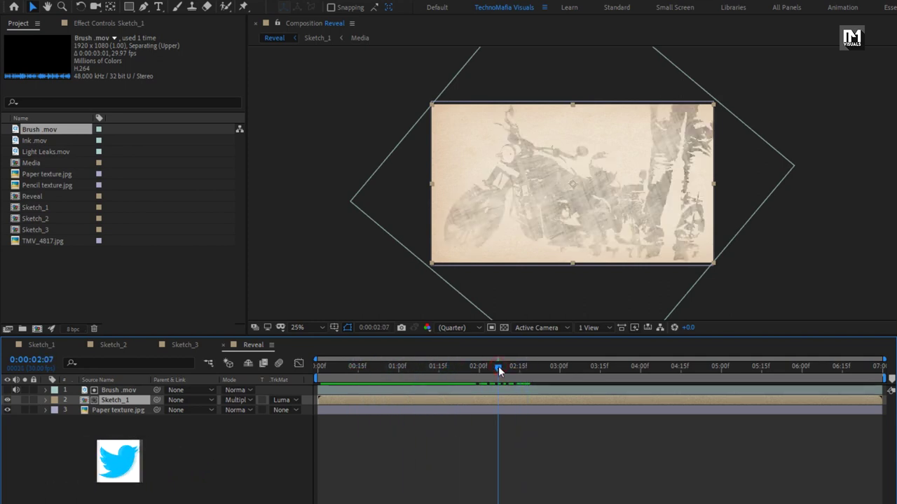
Add Sketch_2 as the topmost layer in Reveal and set its blending mode to Multiply
left_click(30, 219)
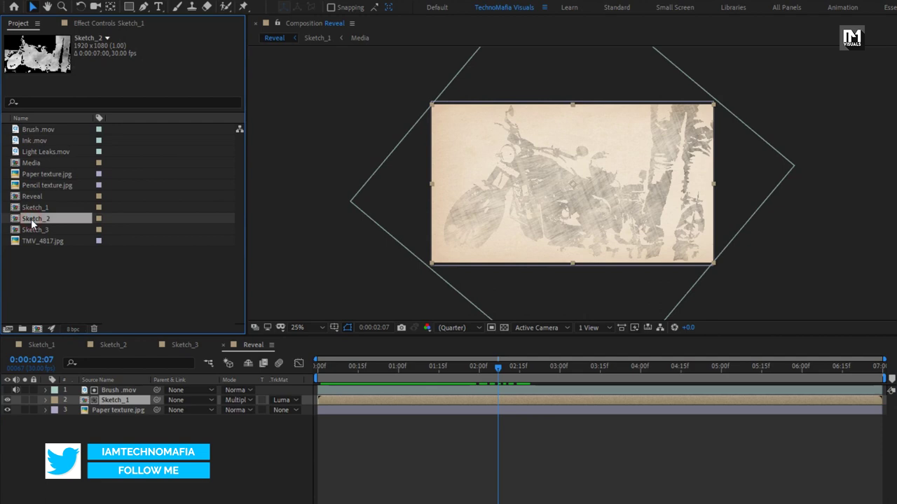
mouse_move(31, 218)
left_mouse_down()
mouse_move(120, 394)
mouse_move(128, 391)
left_mouse_up()
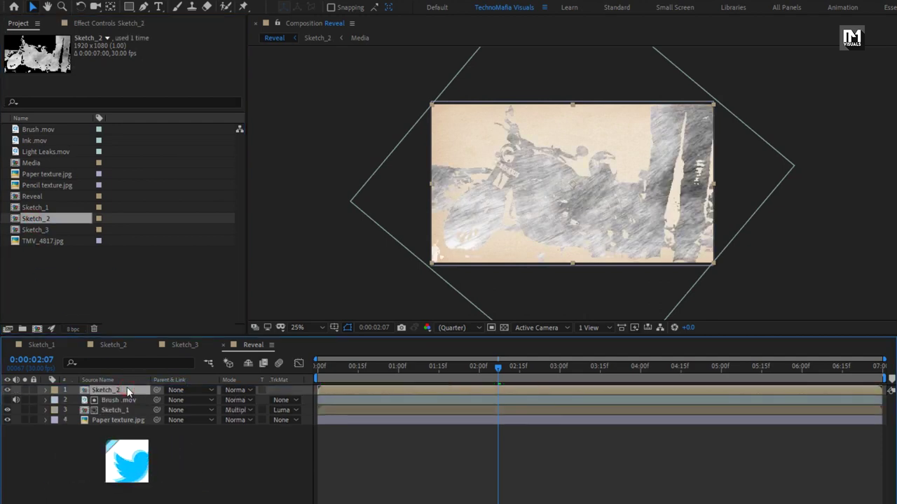
left_click(238, 392)
left_click(284, 114)
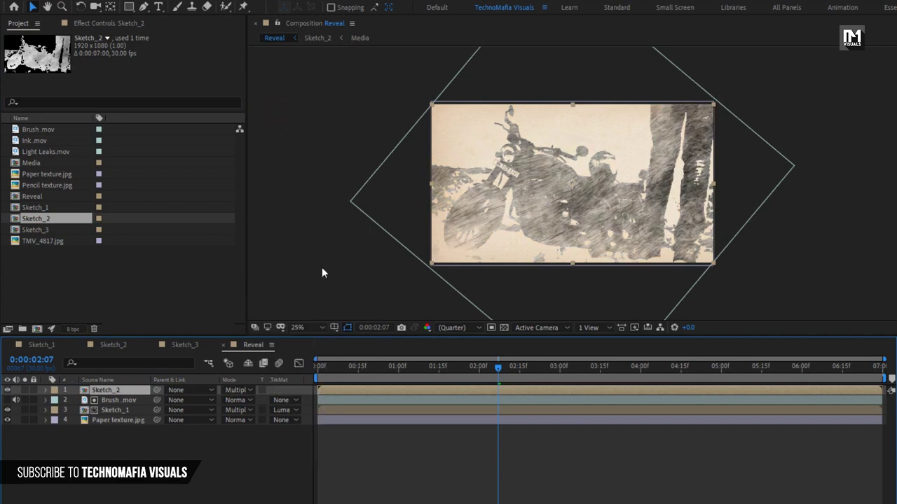
left_click(321, 366)
key("space")
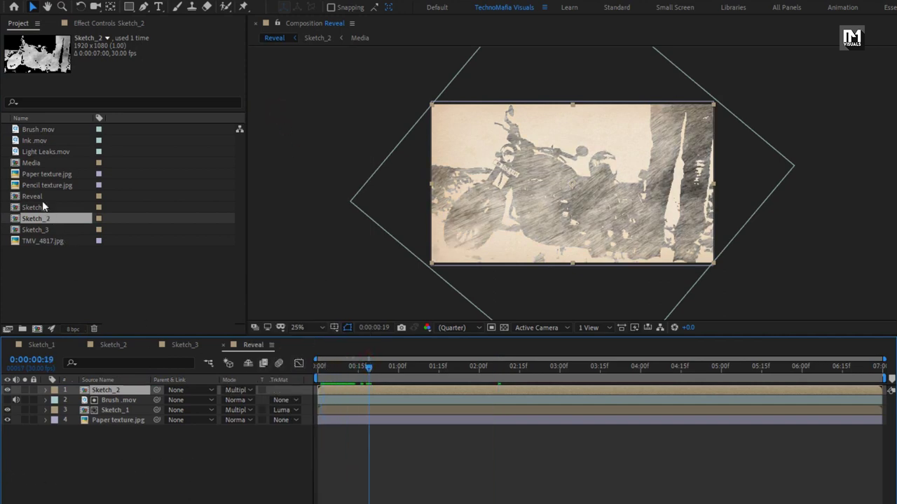
Add another Brush .mov above Sketch_2 and extend it with time remapping to the end of the composition
left_click(28, 130)
mouse_move(28, 130)
left_mouse_down()
mouse_move(117, 319)
mouse_move(121, 388)
left_mouse_up()
right_click(121, 389)
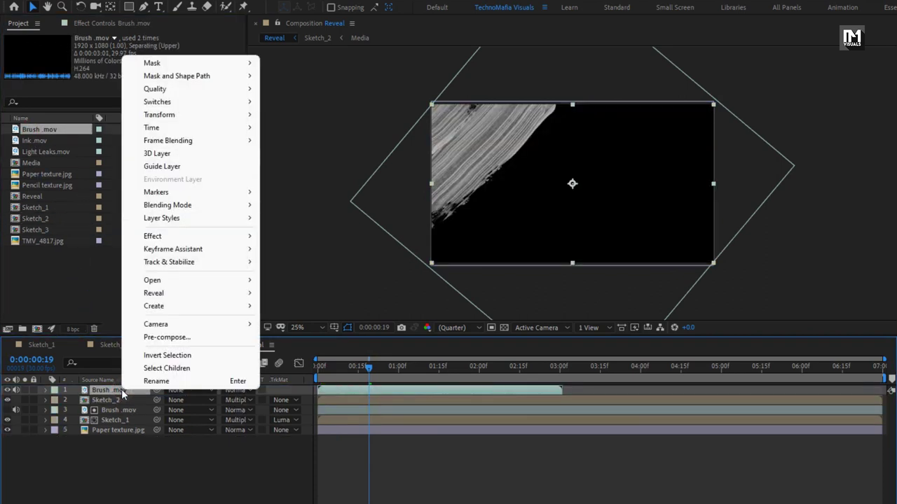
mouse_move(175, 128)
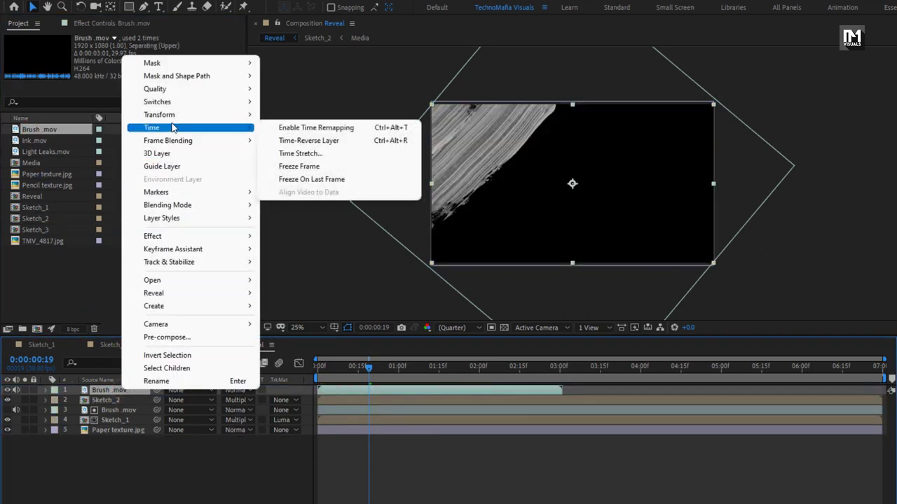
left_click(290, 129)
left_click_drag(566, 393, 884, 394)
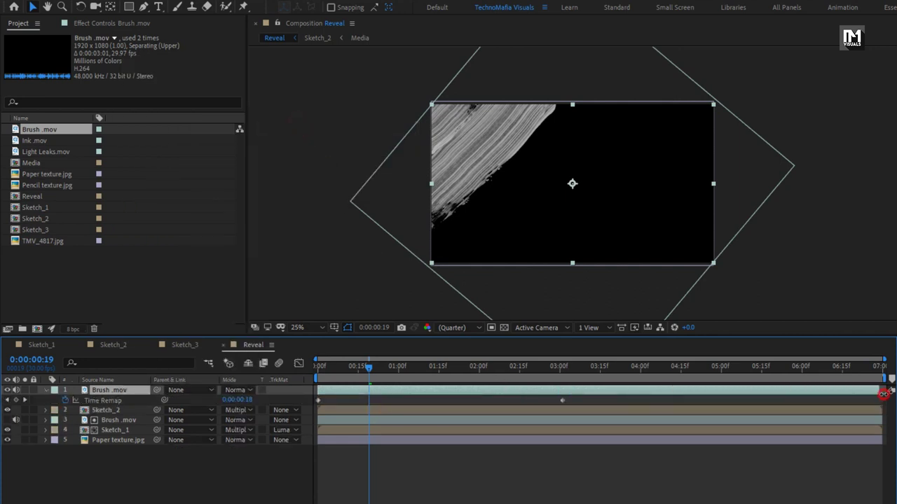
left_click_drag(590, 366, 613, 366)
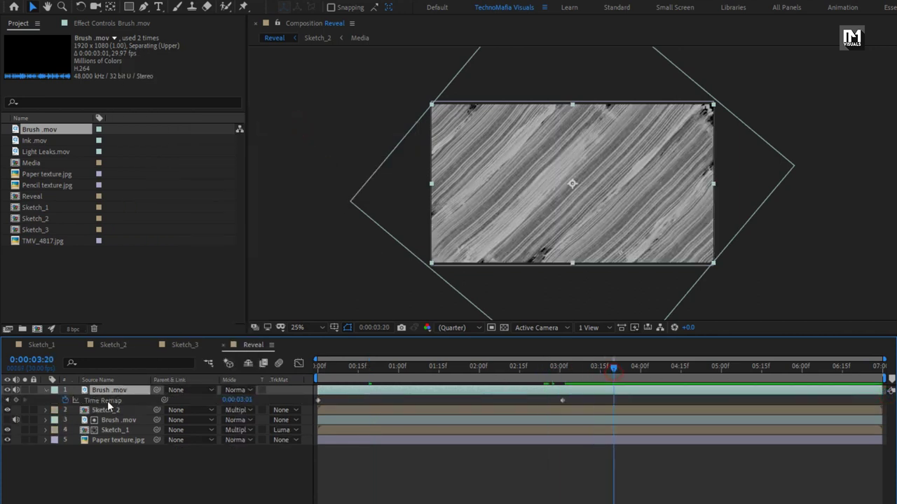
left_click(45, 390)
Set the Sketch_2 layer's track matte to Luma Matte "Brush .mov" and preview the combined sketches
left_click(110, 400)
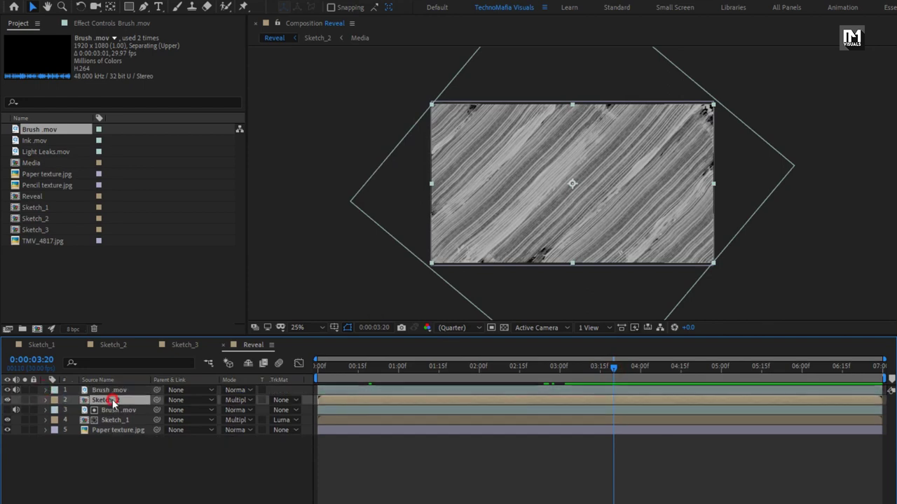
left_click(282, 400)
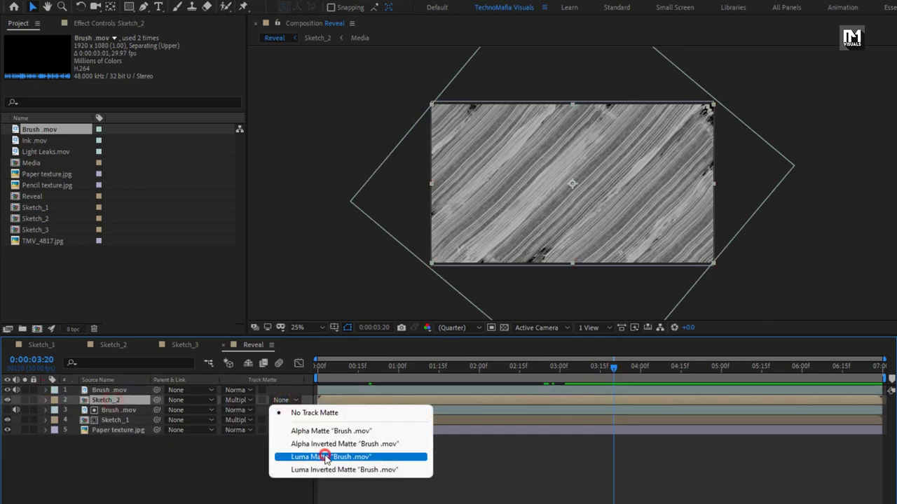
left_click(322, 454)
left_click_drag(344, 369, 535, 368)
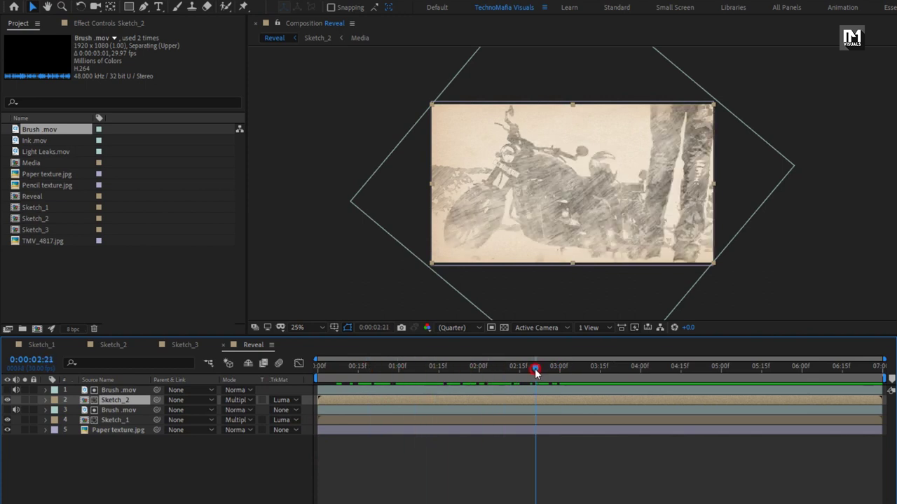
Shift Sketch_2 and its Brush .mov matte to start at 0:00:01:00 and preview the staggered reveal
left_click(335, 391, "shift")
mouse_move(393, 368)
left_mouse_down()
mouse_move(370, 386)
mouse_move(421, 389)
left_mouse_up()
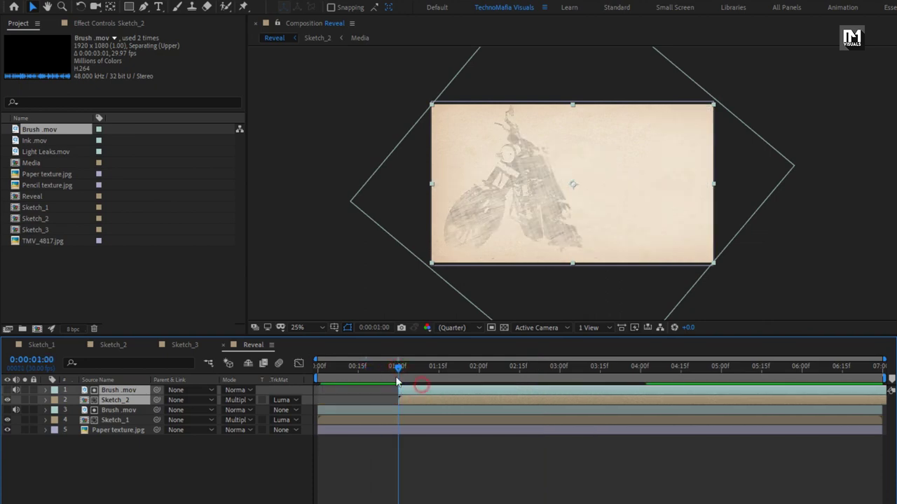
left_click(333, 371)
left_click_drag(330, 375, 629, 371)
left_click(316, 327)
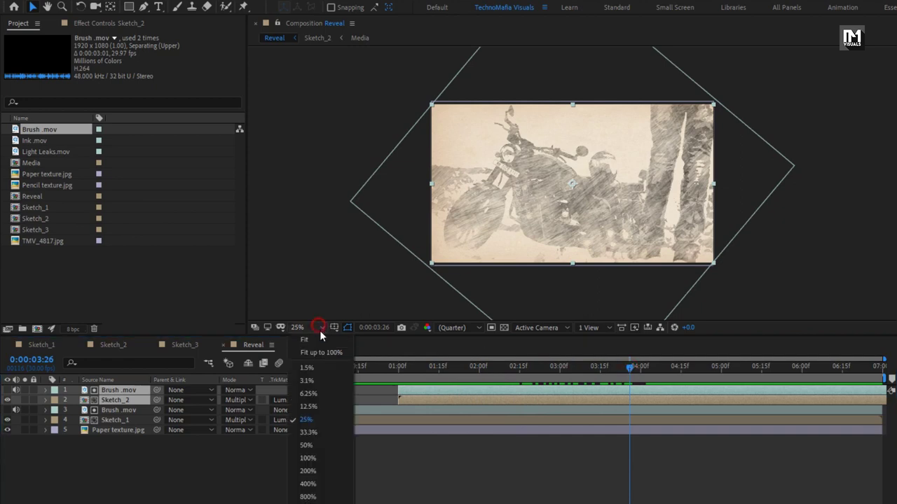
left_click(323, 353)
left_click_drag(361, 367, 654, 370)
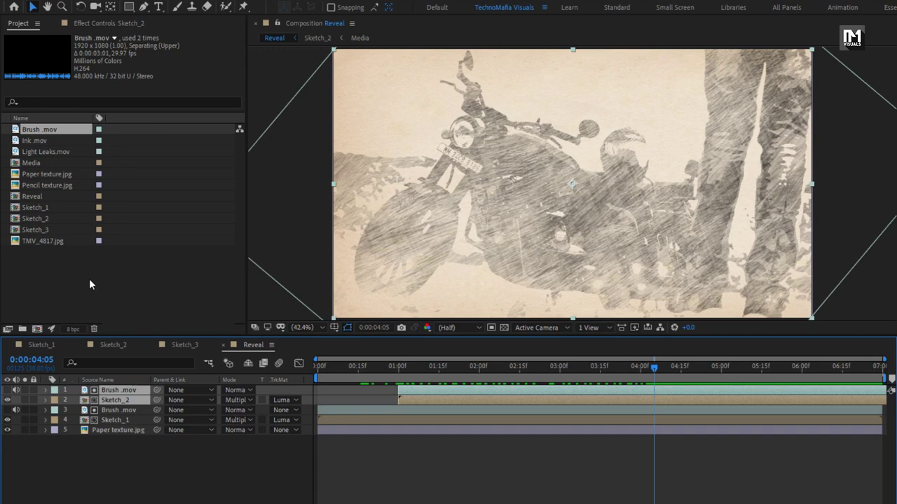
Stack Sketch_3 and a Brush .mov above it at the top of Reveal, extending the brush with time remapping to the composition's end
mouse_move(48, 232)
left_mouse_down()
mouse_move(35, 230)
mouse_move(139, 388)
left_mouse_up()
mouse_move(38, 130)
left_mouse_down()
mouse_move(160, 364)
mouse_move(140, 391)
left_mouse_up()
right_click(123, 390)
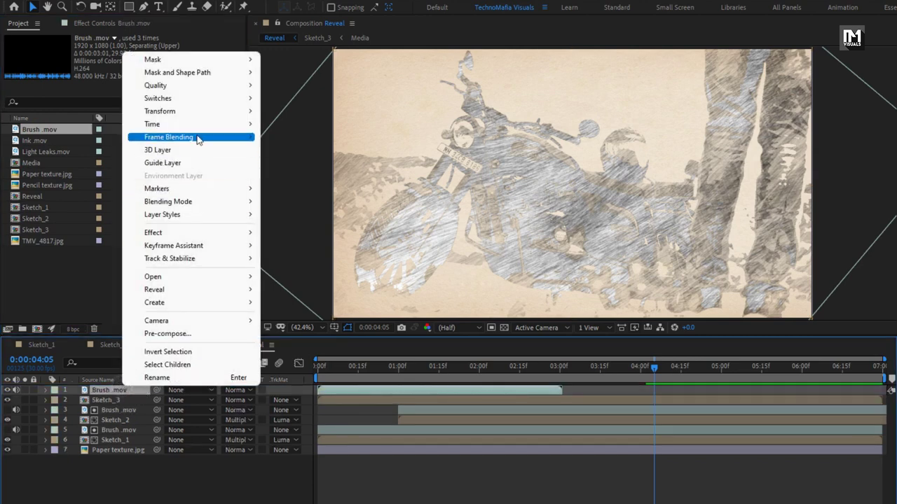
mouse_move(203, 124)
left_click(305, 126)
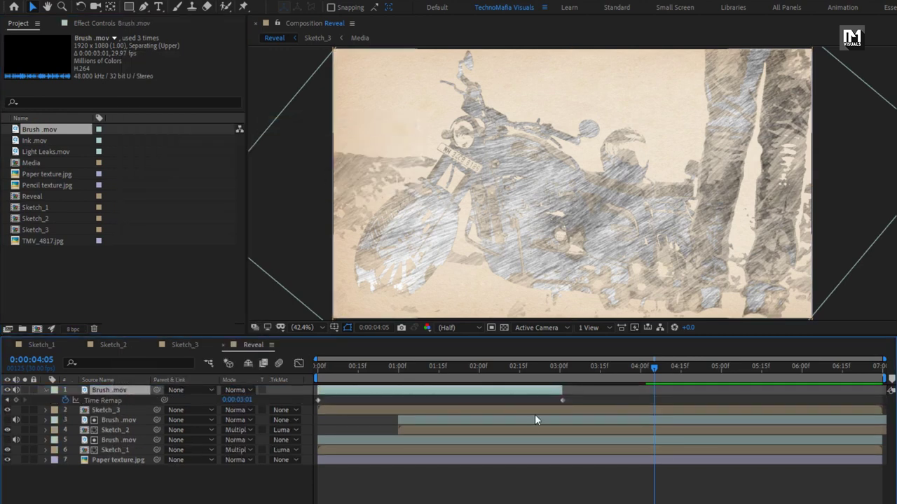
left_click_drag(561, 390, 882, 389)
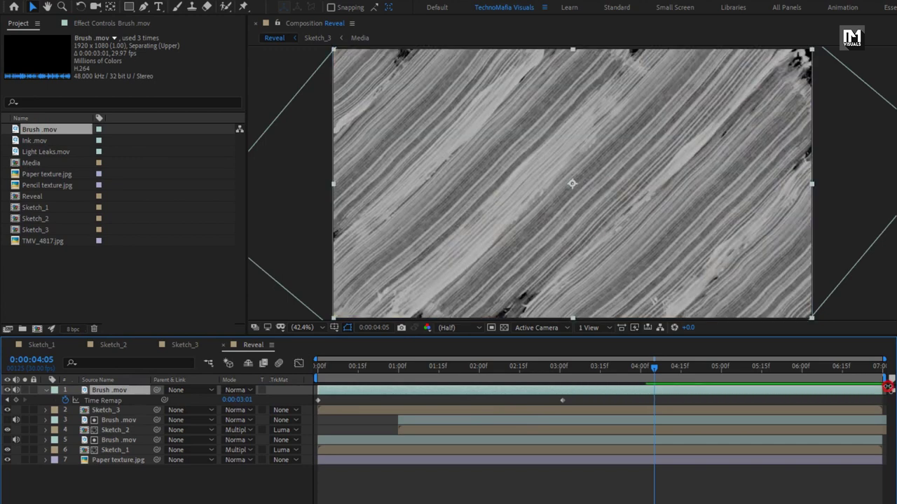
left_click_drag(448, 366, 481, 365)
left_click(46, 392)
Set Sketch_3's blending mode to Multiply and its track matte to Luma Matte "Brush .mov"
left_click(105, 400)
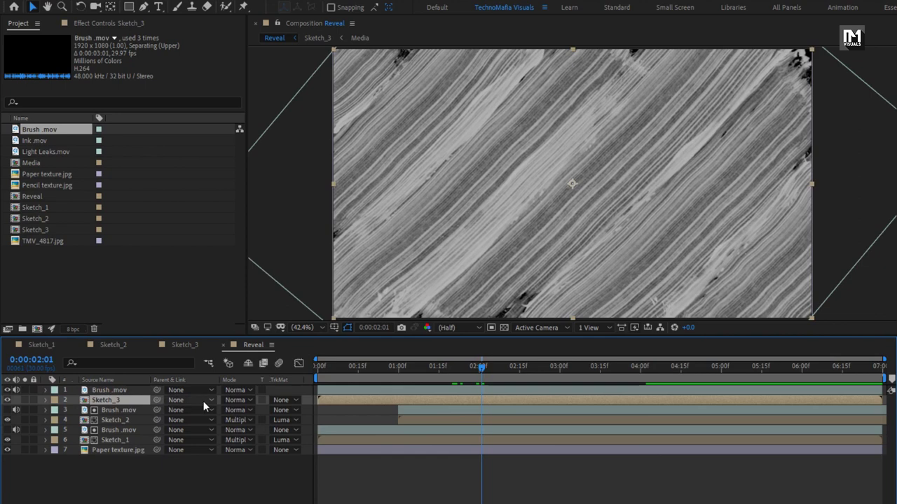
left_click(251, 400)
left_click(287, 120)
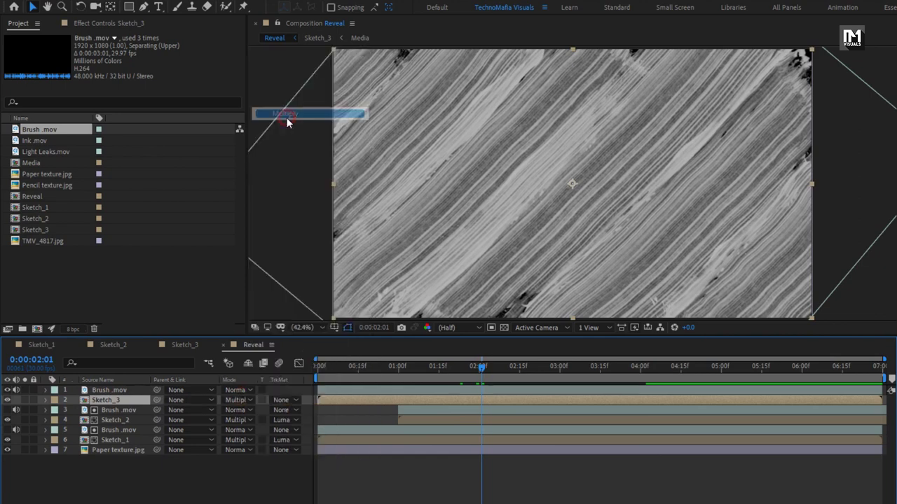
left_click(283, 400)
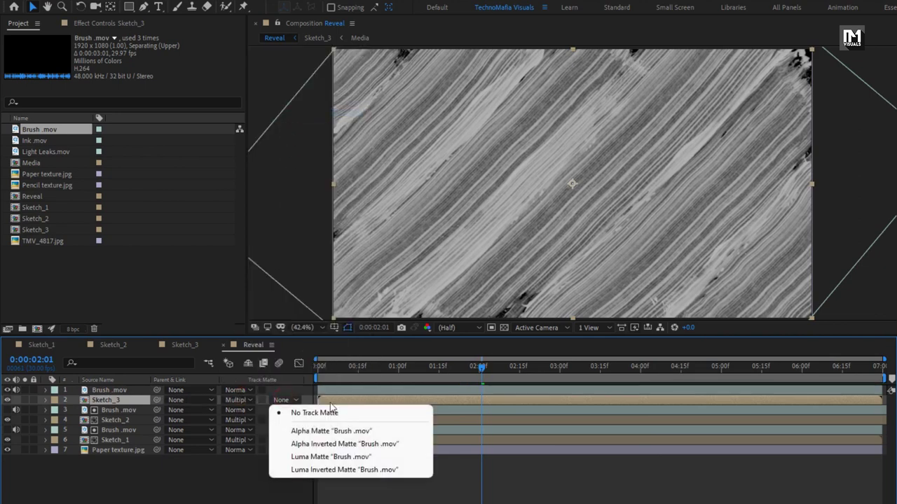
left_click(373, 457)
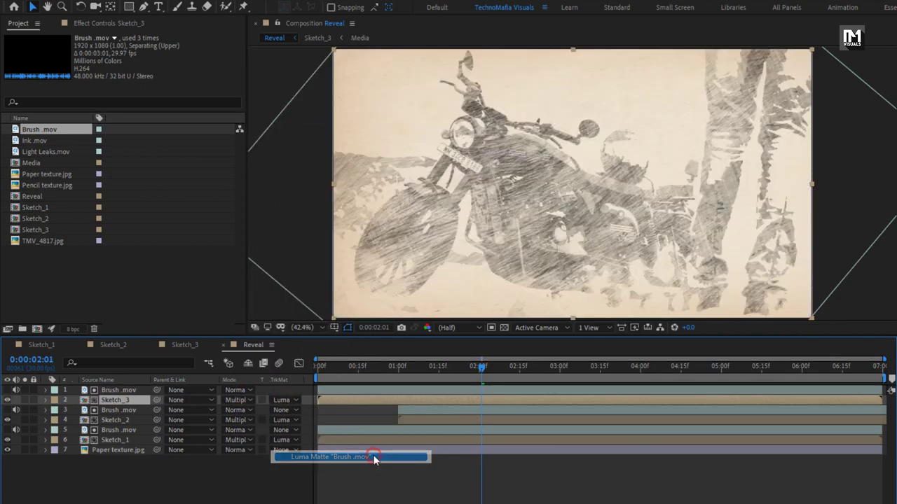
Shift Sketch_3 and its Brush .mov matte to start at 0:00:02:00 and preview the staggered reveal
left_click(354, 390)
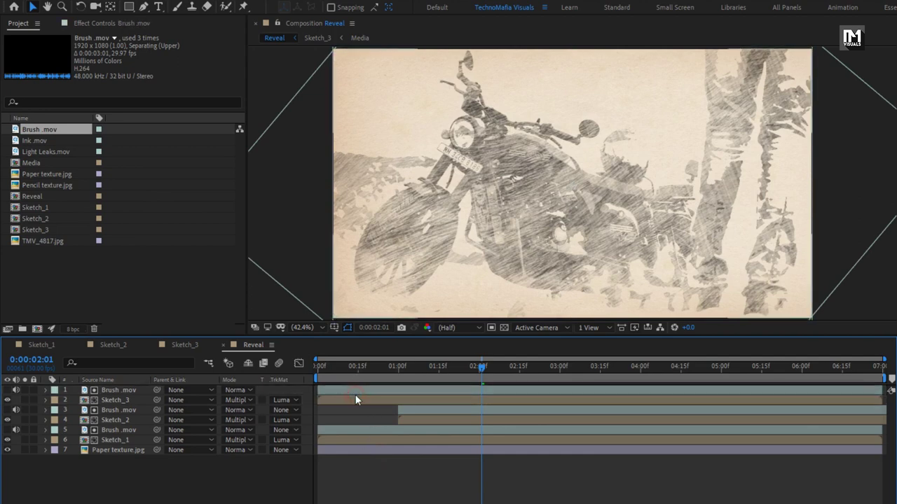
left_click(355, 397)
left_click(355, 391, "shift")
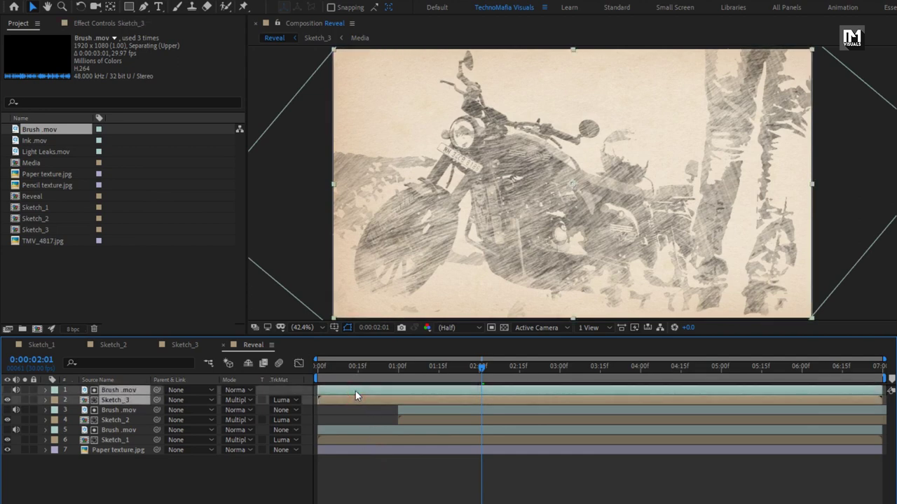
left_click_drag(482, 376, 479, 373)
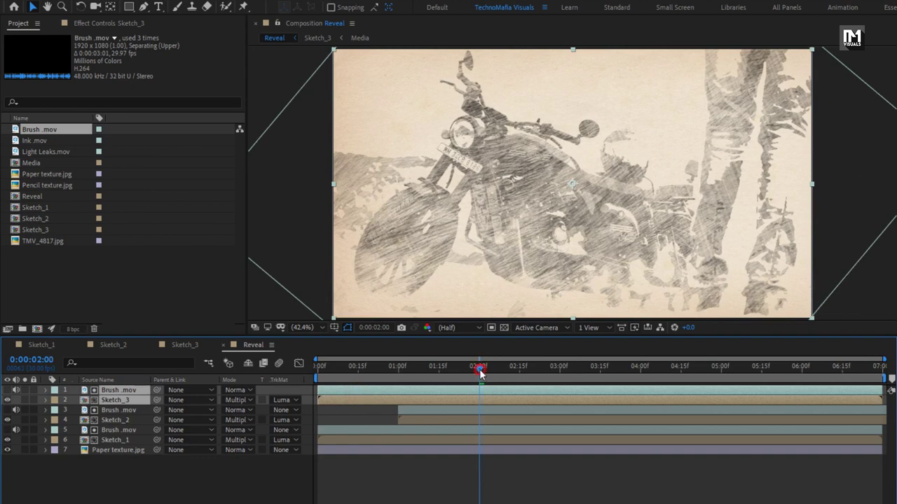
key("alt+bracketleft")
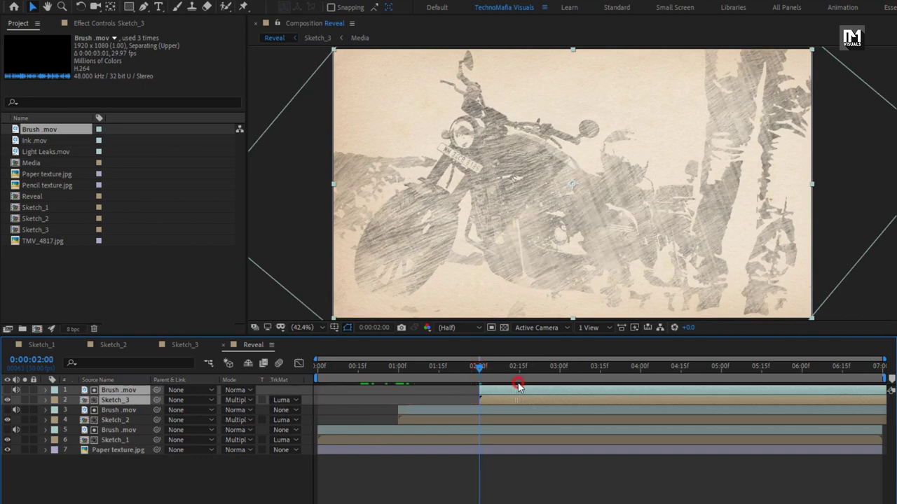
mouse_move(489, 375)
left_mouse_down()
mouse_move(470, 371)
mouse_move(640, 381)
left_mouse_up()
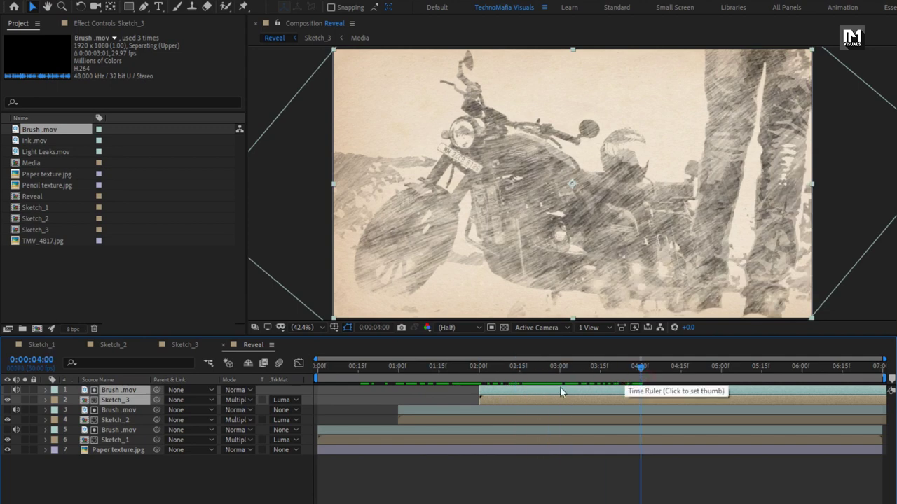
Add the Media composition as the top layer of the Reveal composition
left_click(114, 400)
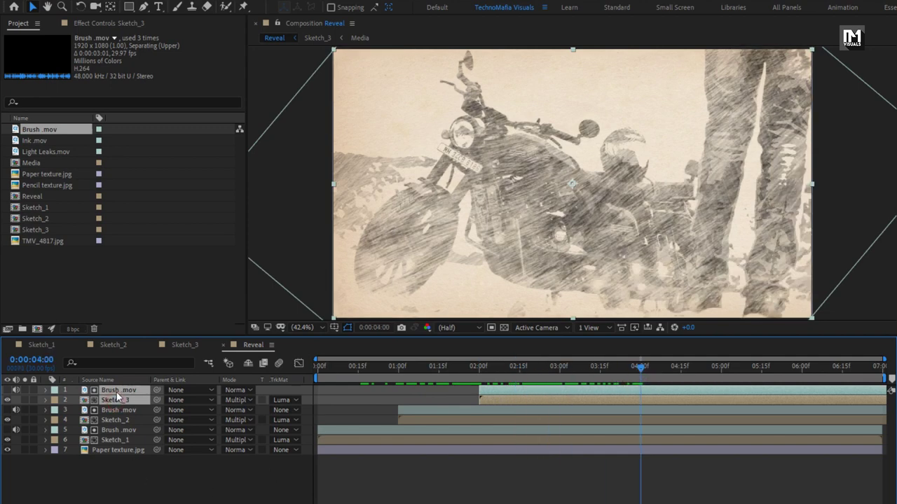
left_click(32, 165)
left_click_drag(34, 167, 128, 390)
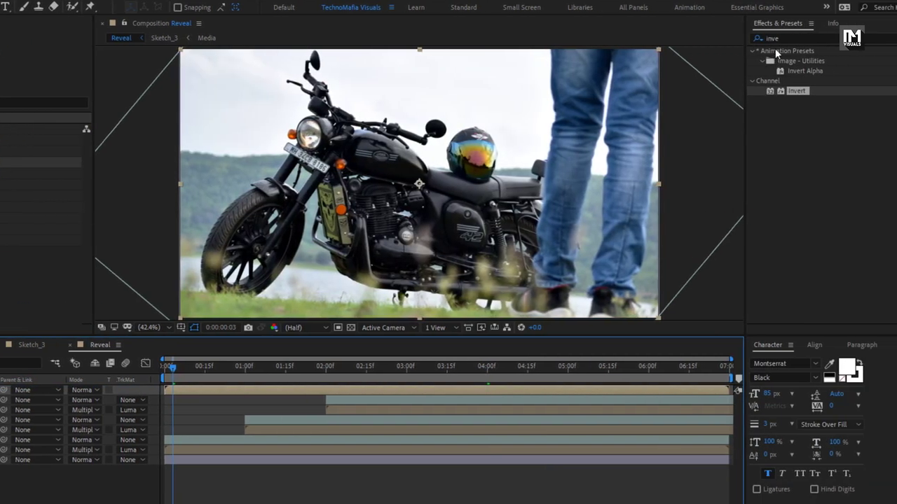
Apply the Find Edges effect to the Media layer and set its Blend With Original to 30%
left_click(761, 40)
type("find")
left_click(801, 62)
mouse_move(800, 65)
left_mouse_down()
mouse_move(482, 124)
mouse_move(489, 129)
left_mouse_up()
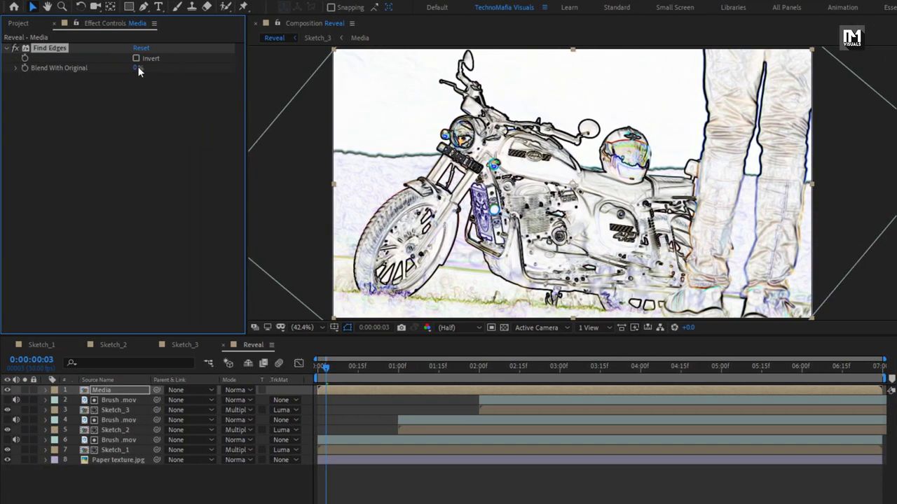
left_click(138, 67)
type("30")
key("Return")
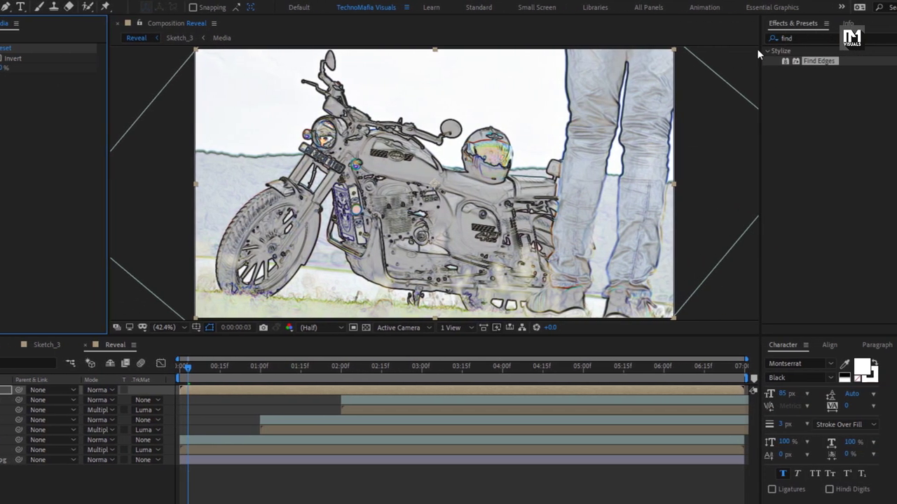
Apply the Tint effect to the Media layer and set the layer's blending mode to Multiply
left_click(790, 38)
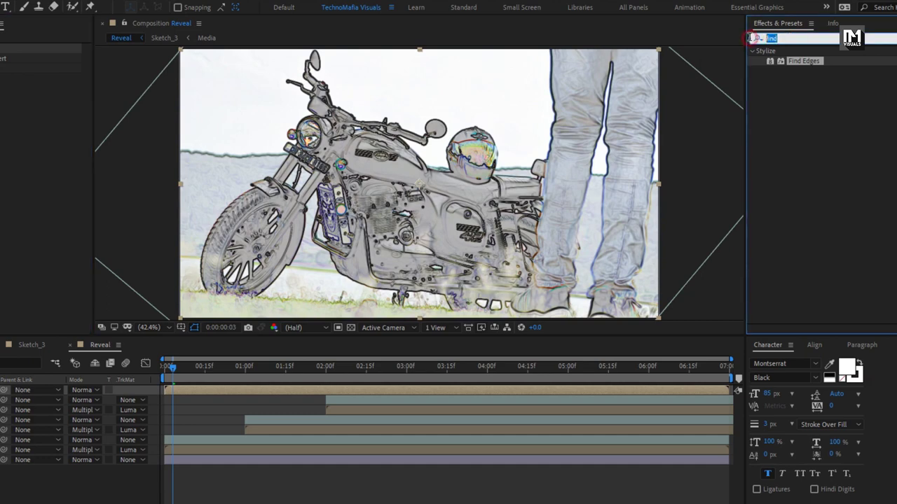
type("tint")
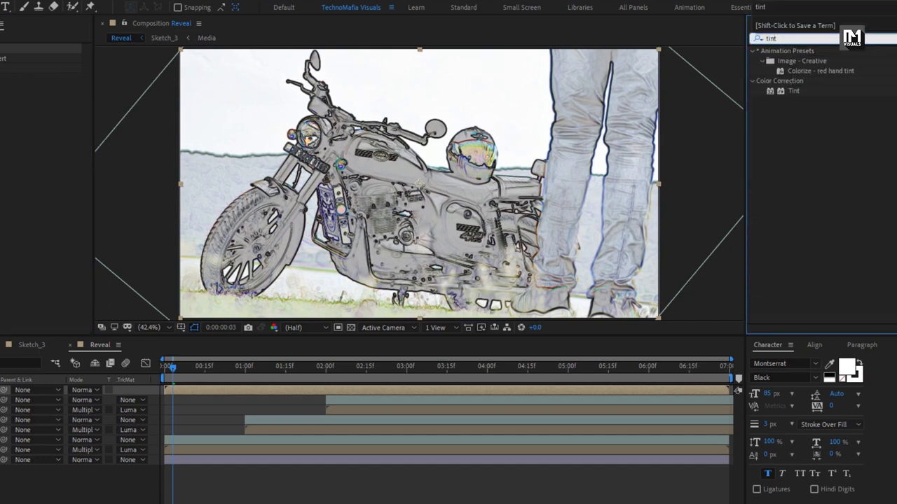
left_click(792, 92)
left_click_drag(660, 133, 428, 189)
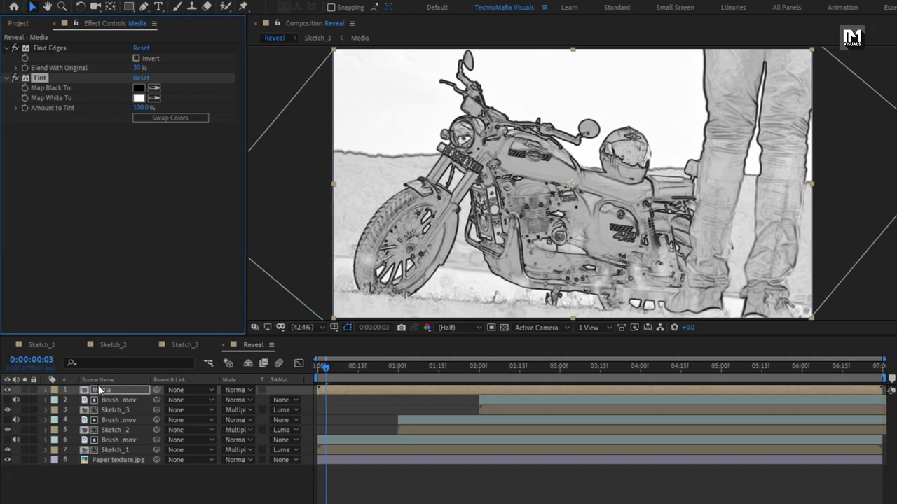
left_click(99, 390)
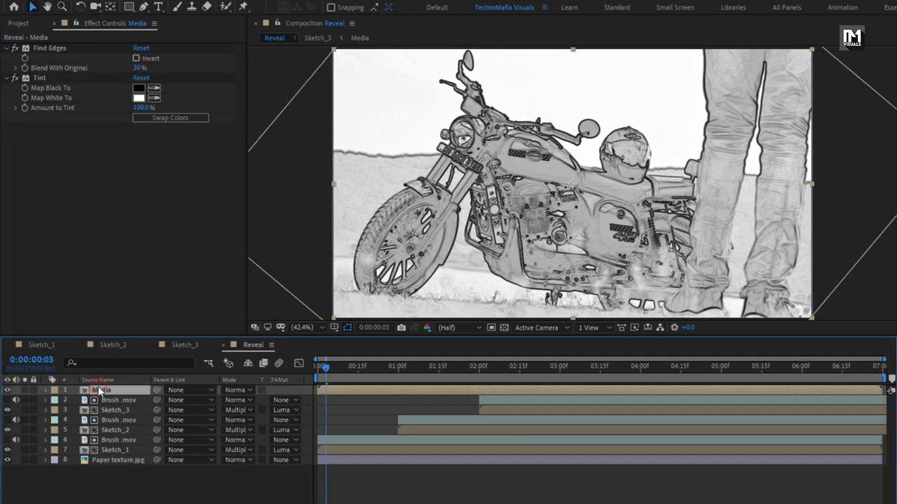
left_click(235, 390)
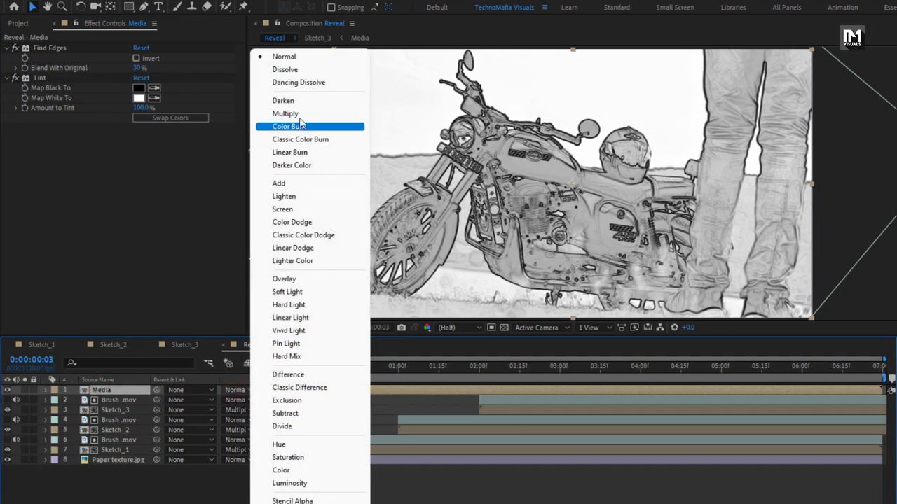
left_click(300, 113)
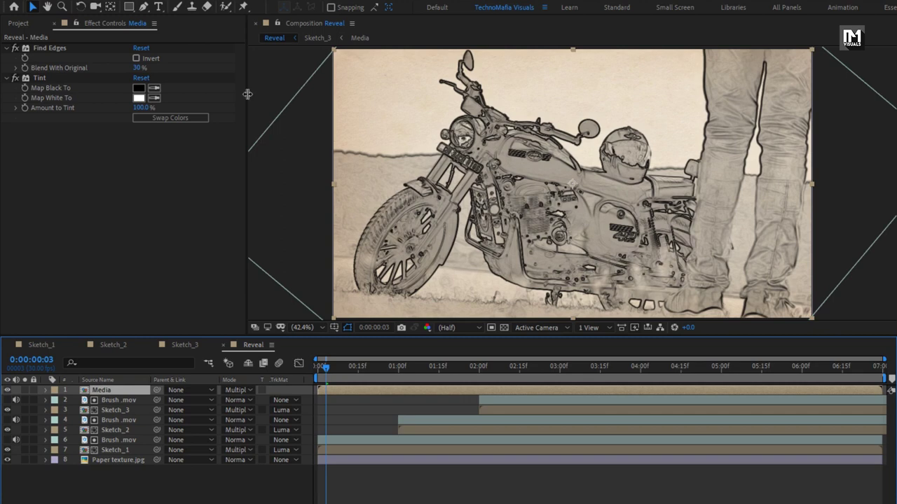
Add Ink .mov as the top layer above Media in Reveal and preview its ink animation
left_click(18, 23)
left_click(44, 141)
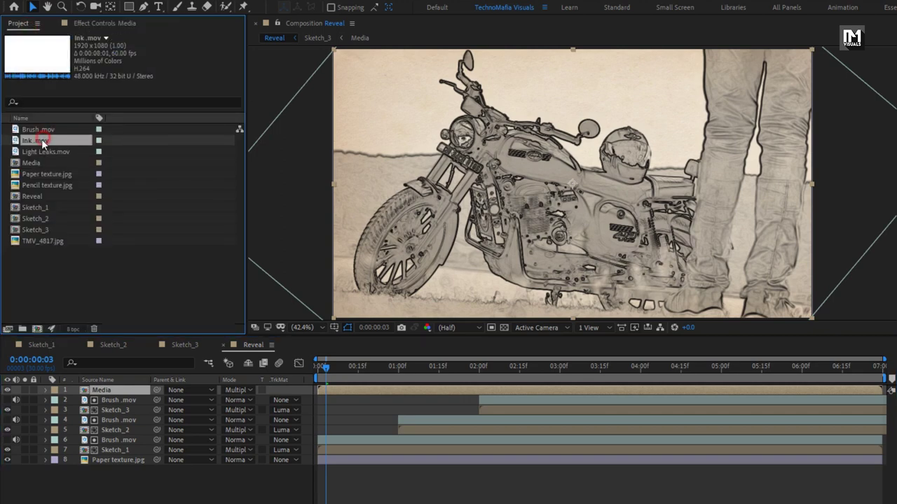
left_click_drag(133, 384, 134, 390)
mouse_move(370, 367)
left_mouse_down()
mouse_move(633, 362)
mouse_move(441, 362)
left_mouse_up()
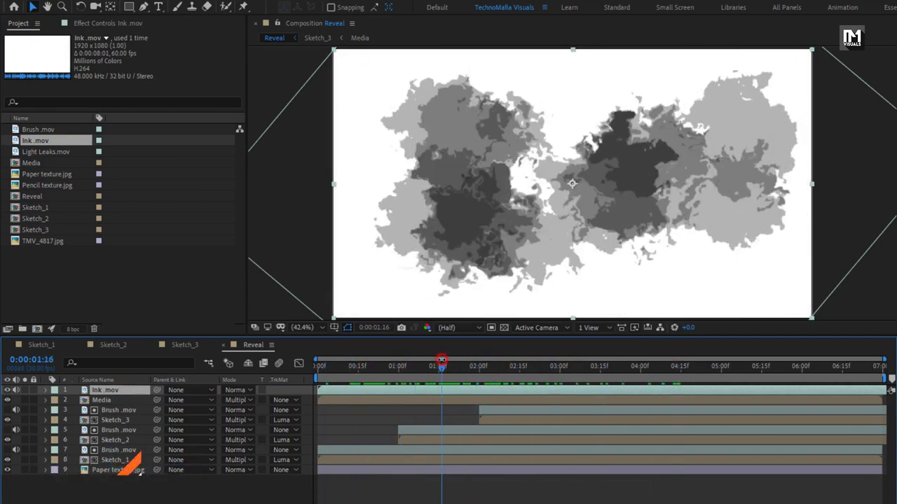
Set the Media layer's track matte to a Luma Matte using Ink .mov
left_click(130, 401)
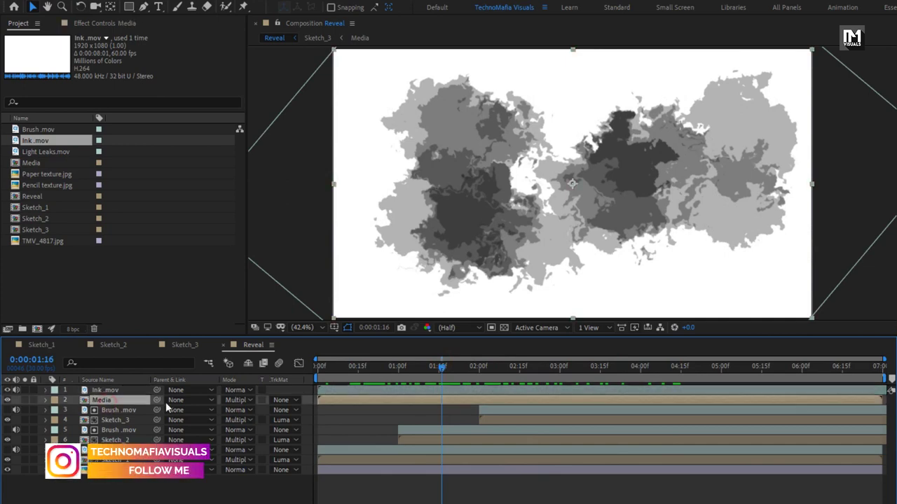
left_click(280, 401)
left_click(309, 456)
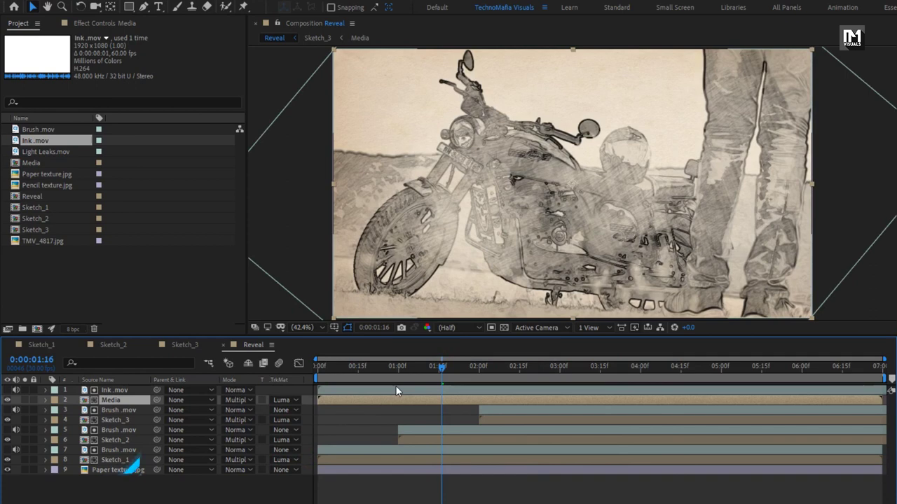
Shift the Media layer and its Ink .mov matte to start at 0:00:02:05 and preview the reveal
left_click(488, 369)
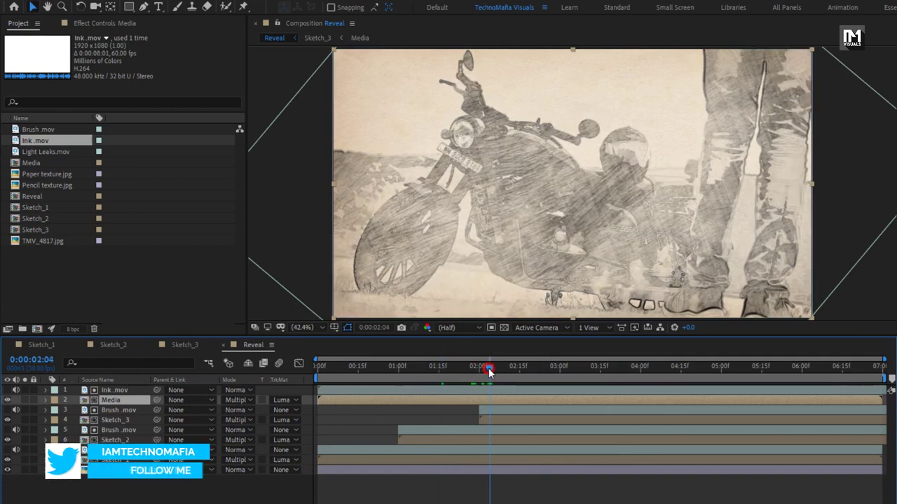
left_click_drag(491, 371, 494, 371)
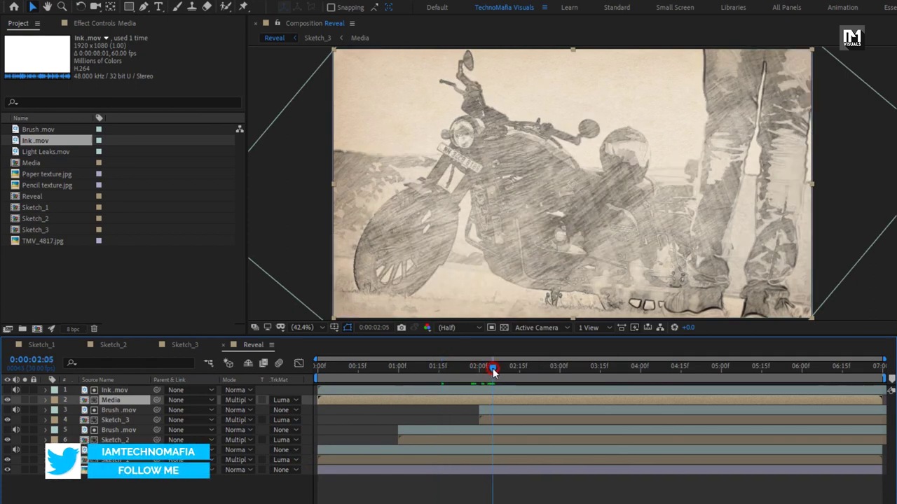
left_click(397, 390, "shift")
mouse_move(320, 395)
left_mouse_down()
mouse_move(478, 392)
mouse_move(454, 370)
mouse_move(713, 376)
mouse_move(529, 373)
left_mouse_up()
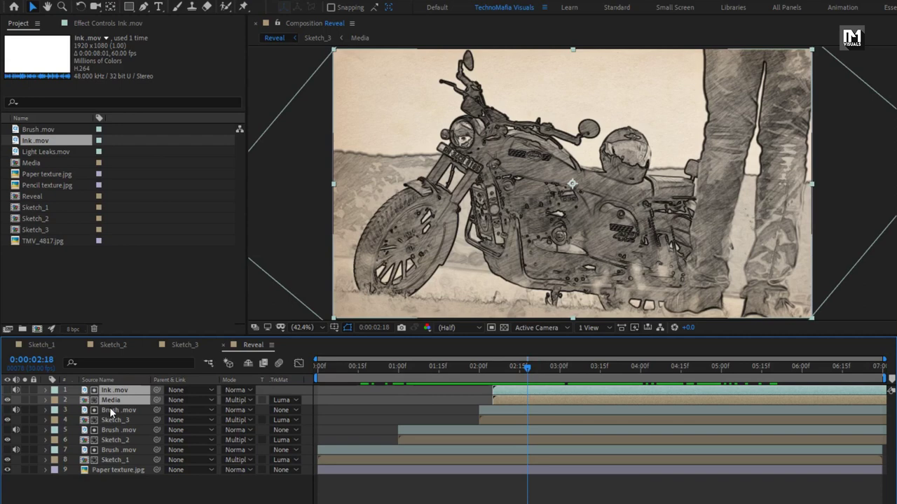
Apply the Invert effect to the Ink .mov matte layer and preview the ink reveal
left_click(133, 393)
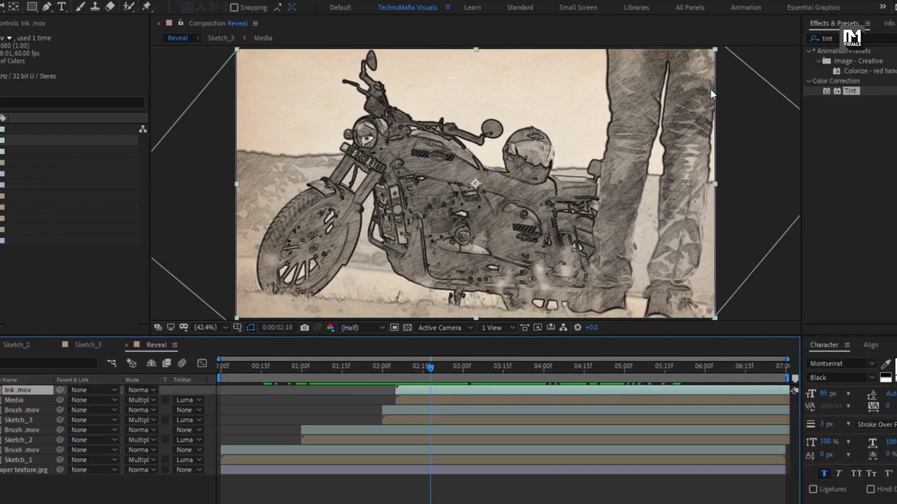
left_click(893, 38)
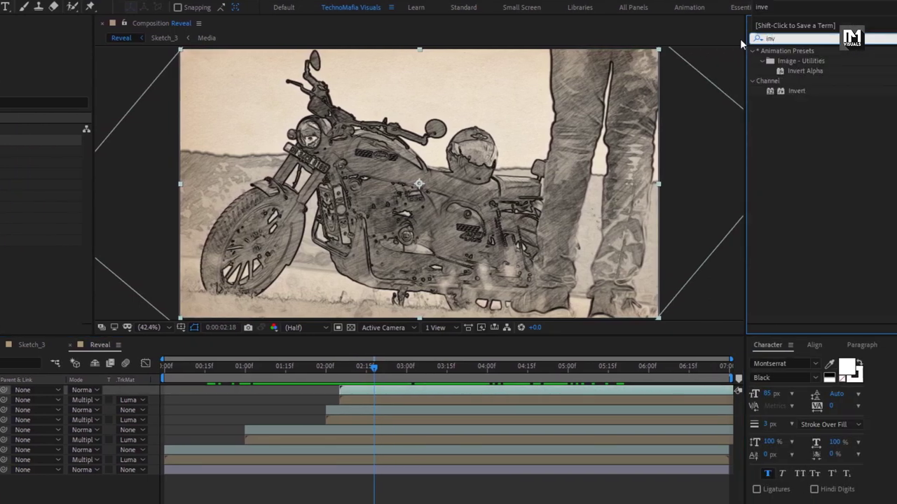
left_click(795, 91)
mouse_move(795, 91)
left_mouse_down()
mouse_move(233, 286)
mouse_move(0, 397)
left_mouse_up()
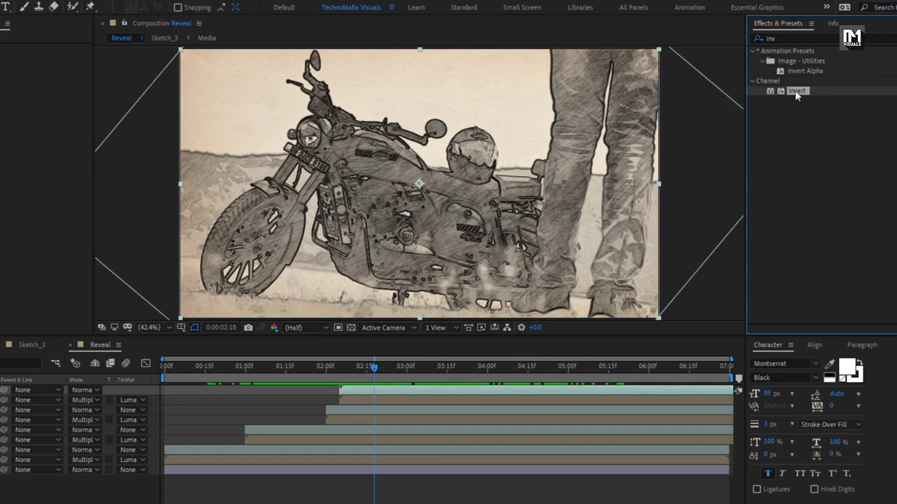
left_click_drag(122, 393, 123, 394)
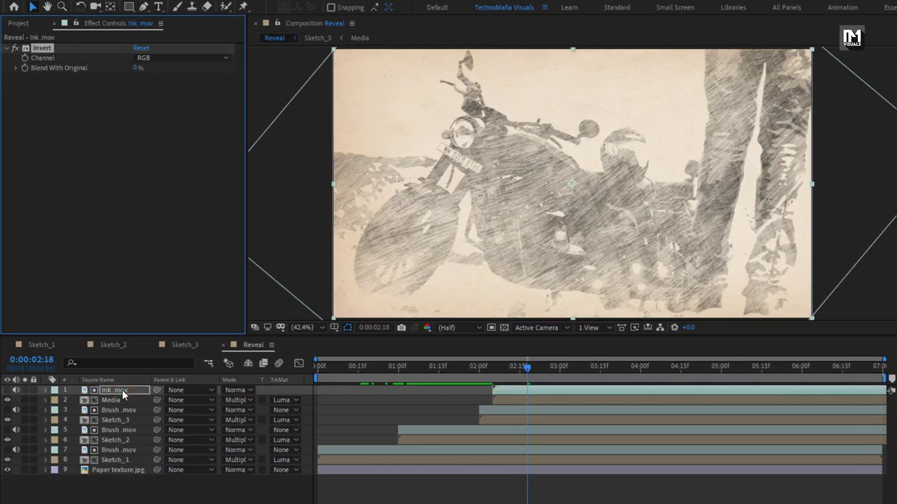
mouse_move(489, 365)
left_mouse_down()
mouse_move(440, 367)
mouse_move(598, 379)
mouse_move(776, 376)
mouse_move(516, 380)
mouse_move(766, 380)
left_mouse_up()
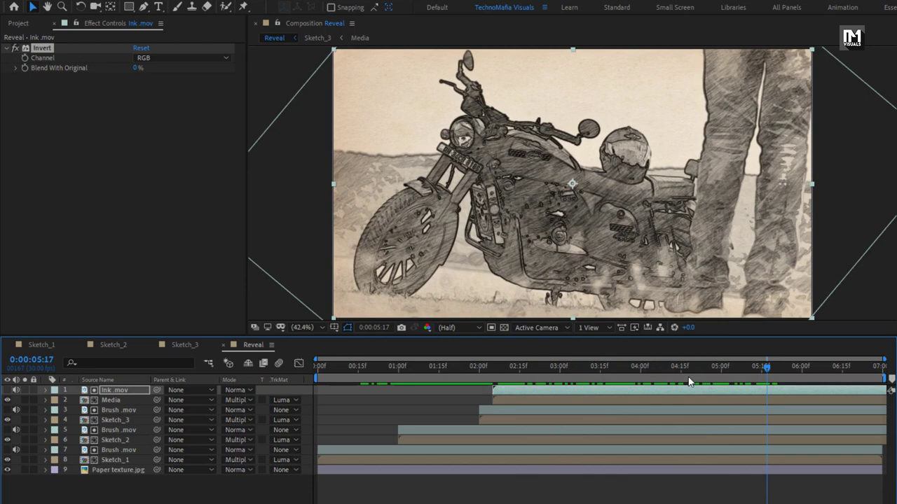
Set the Media layer's opacity to 50% and preview the softened outlines
left_click(108, 399)
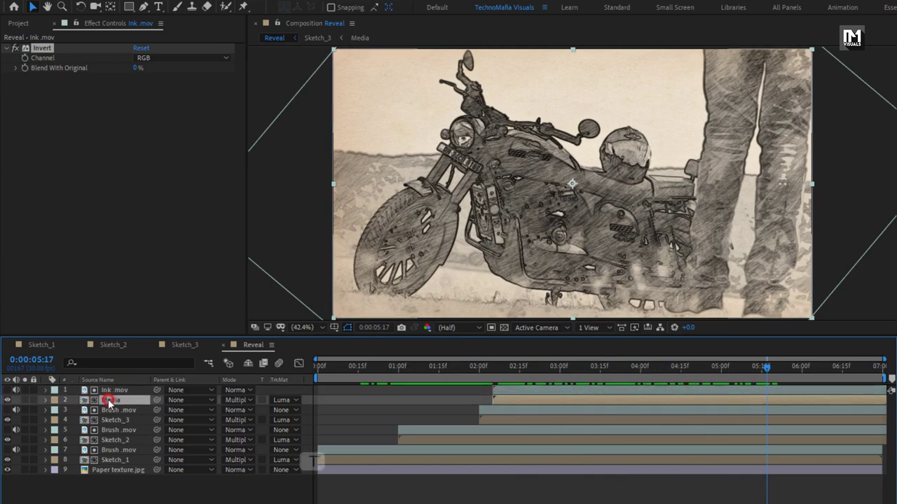
key("t")
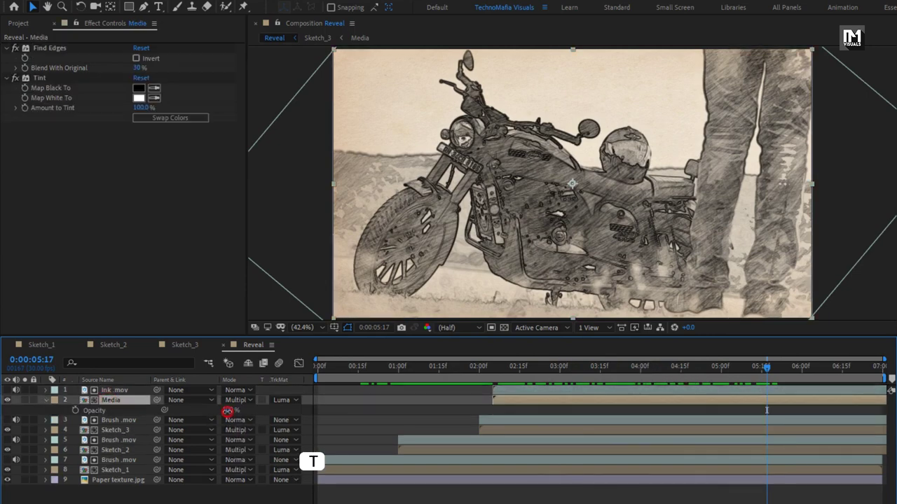
type("50")
key("Return")
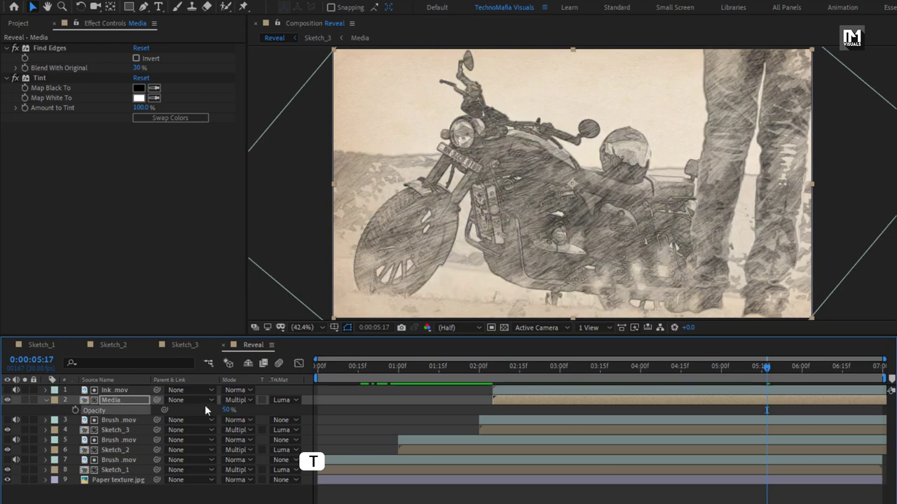
left_click_drag(576, 366, 767, 368)
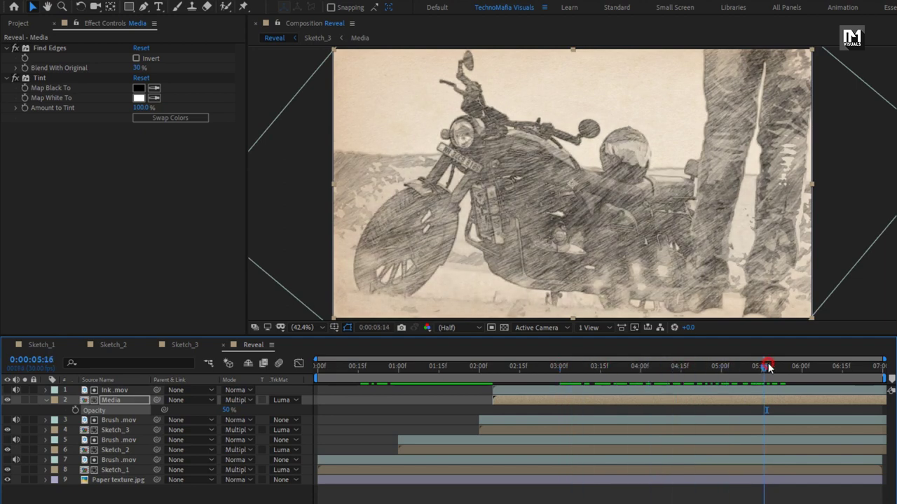
Duplicate the Ink .mov and Media pair, shift the copies to start at 0:00:03:00, and preview the reveal
left_click(46, 400)
key("ctrl+d")
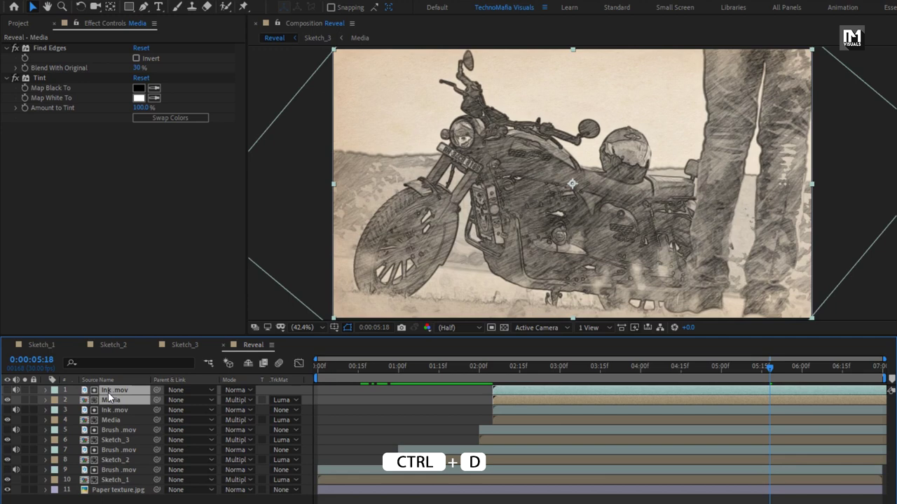
left_click_drag(529, 376, 558, 373)
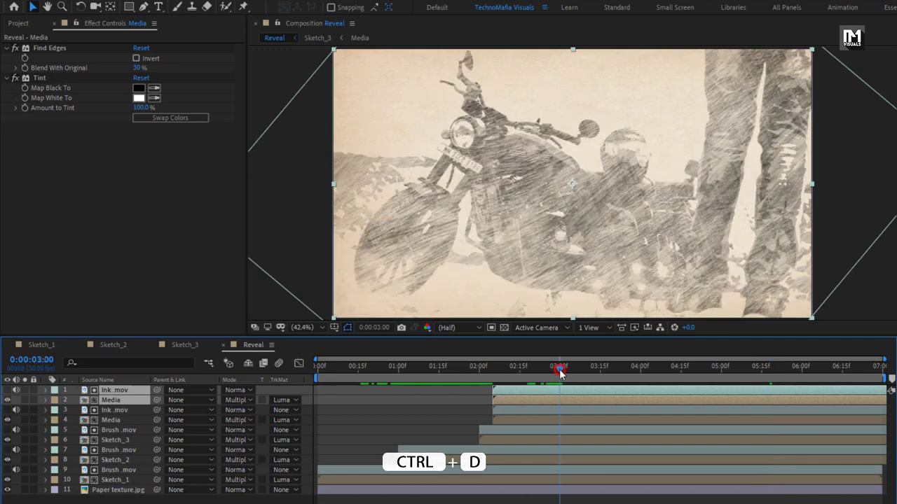
mouse_move(500, 396)
left_mouse_down()
mouse_move(641, 368)
mouse_move(791, 367)
left_mouse_up()
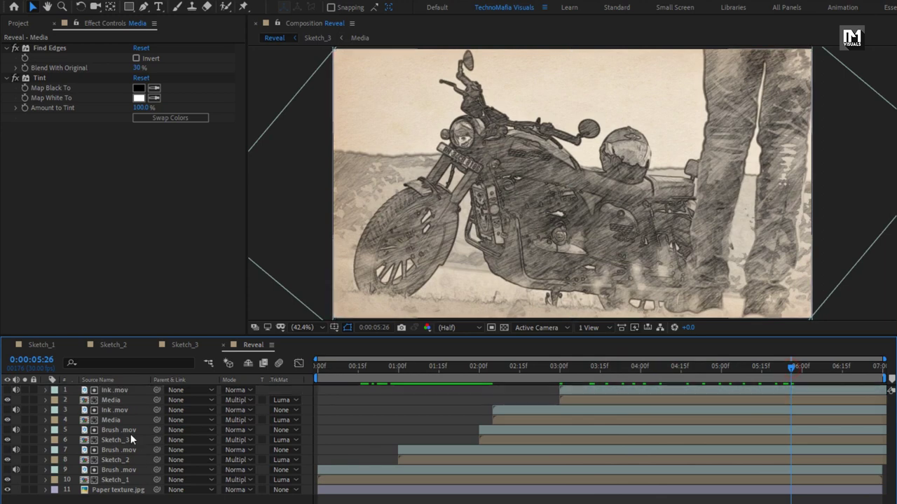
Remove the Find Edges and Tint effects from the topmost Media layer and preview the full-colour reveal
left_click(119, 407)
left_click(119, 400)
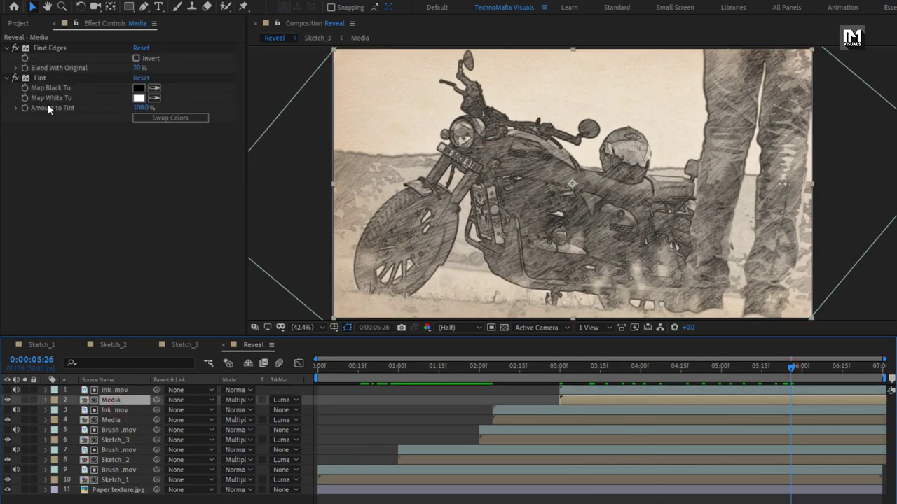
left_click(40, 50)
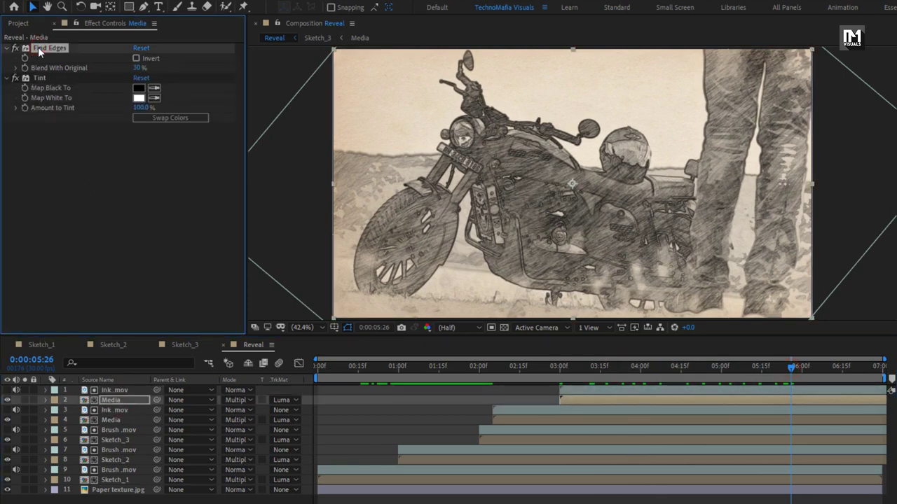
key("Delete")
left_click(38, 47)
key("Delete")
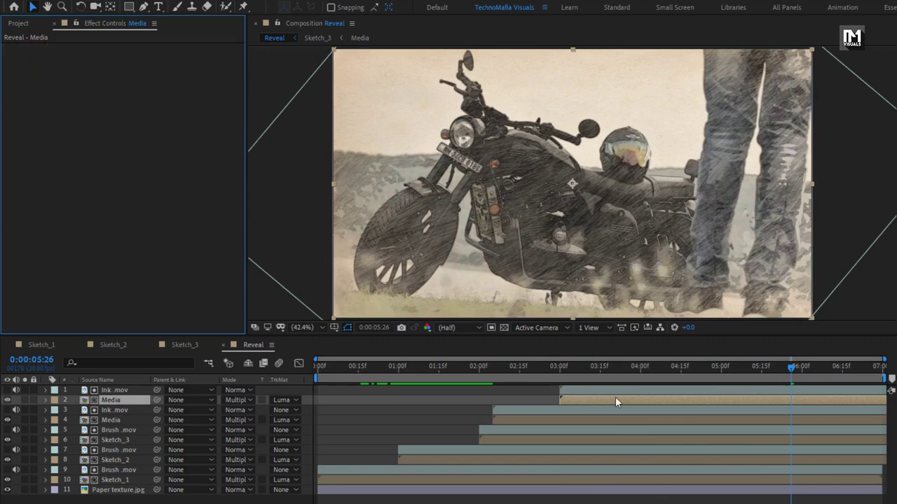
left_click_drag(574, 372, 794, 374)
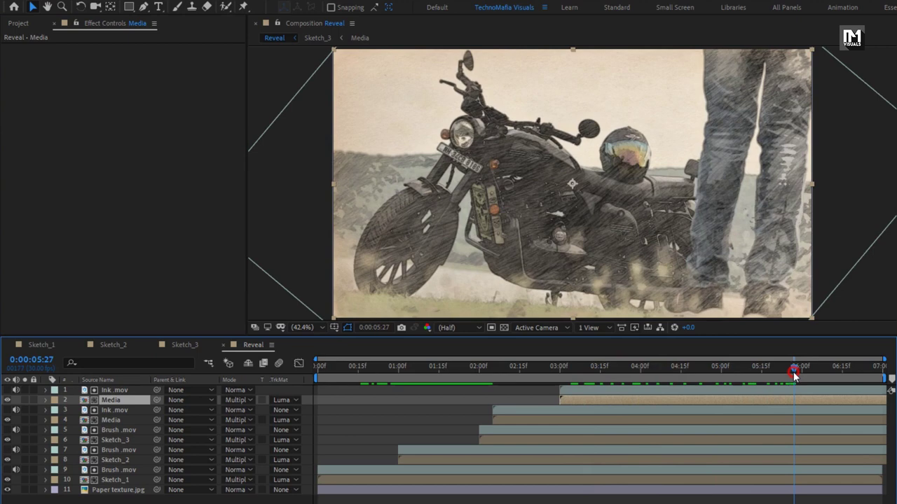
Set the topmost Media layer's opacity to 100% and return to the start of the composition
key("t")
left_click_drag(226, 410, 258, 409)
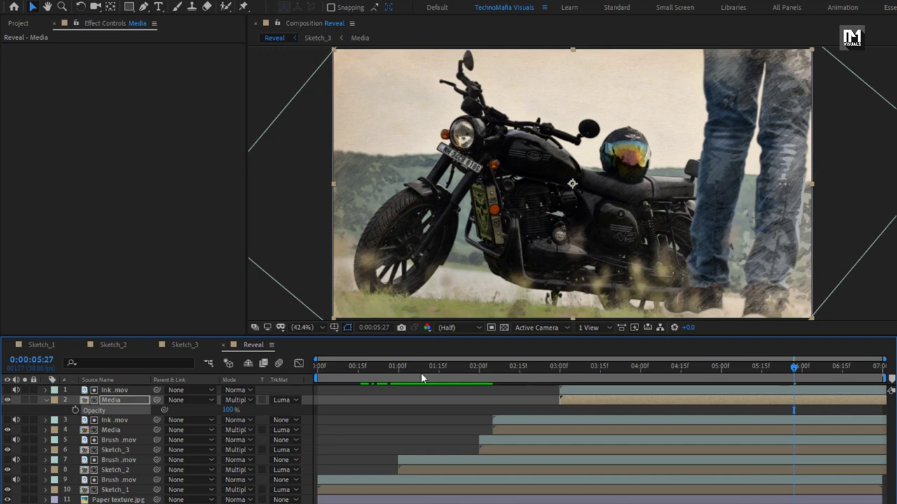
left_click_drag(443, 376, 330, 374)
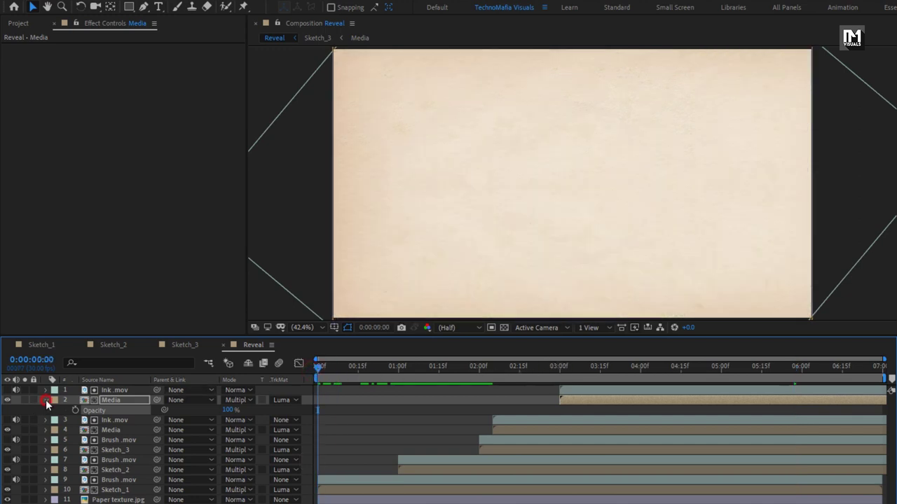
left_click(45, 400)
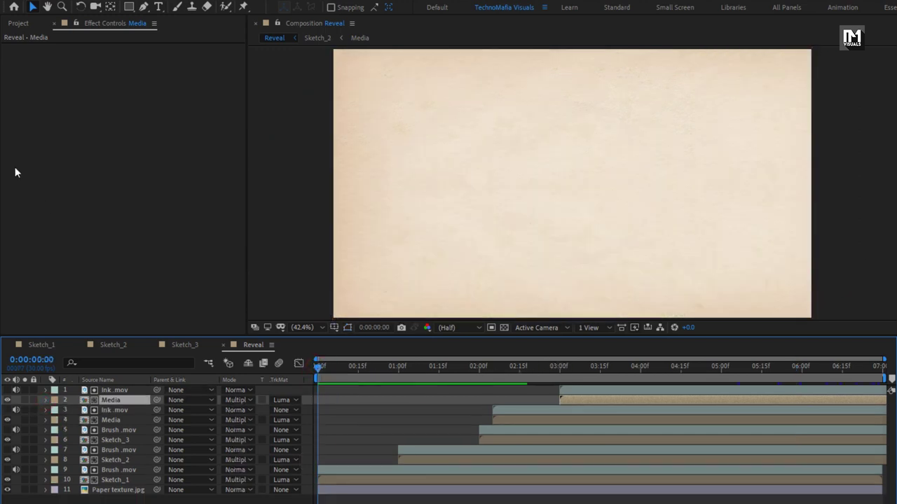
Add Light Leaks.mov as the top layer of Reveal, set its blending mode to Screen, and preview it
left_click(18, 25)
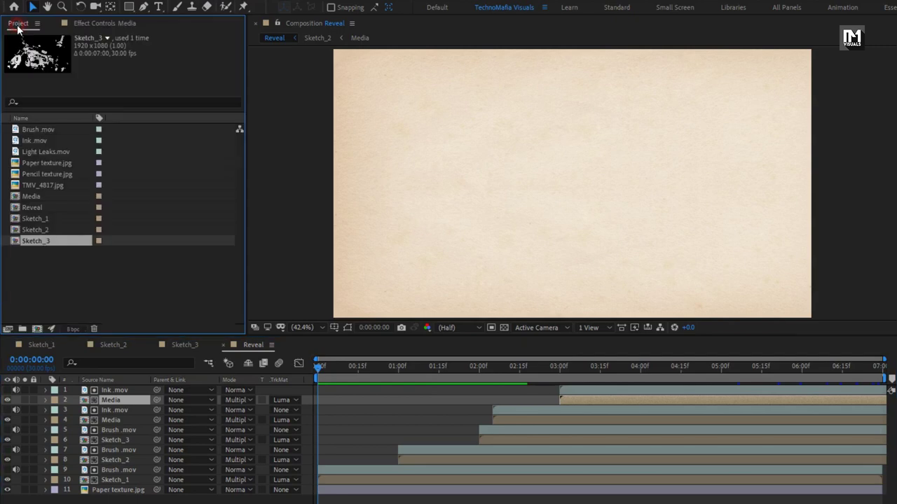
left_click(40, 152)
left_click_drag(44, 153, 132, 389)
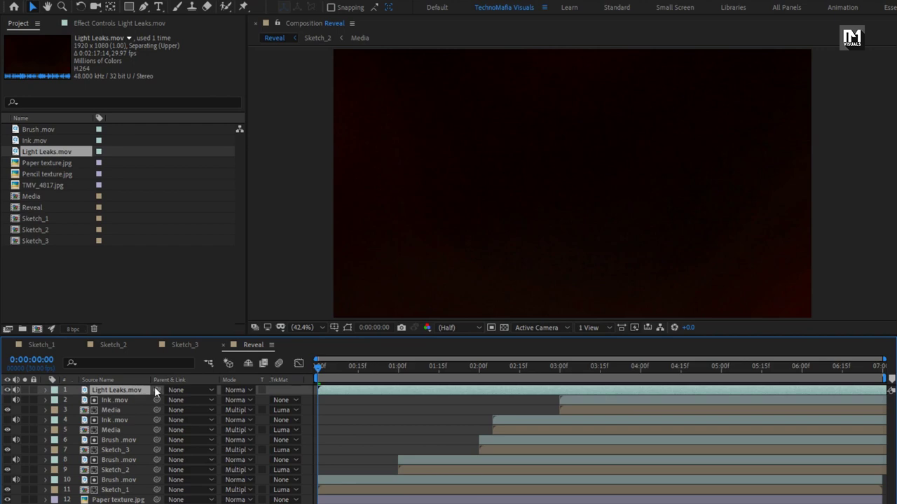
left_click(242, 390)
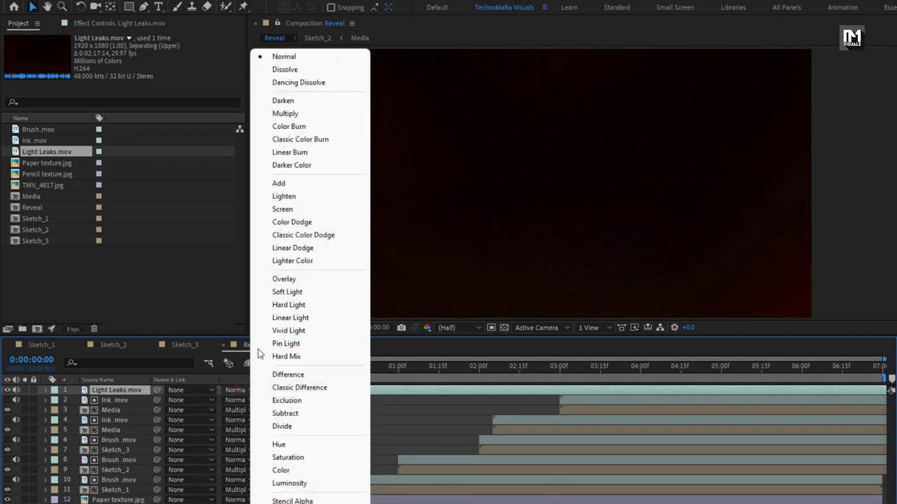
left_click(285, 210)
left_click_drag(384, 371, 515, 369)
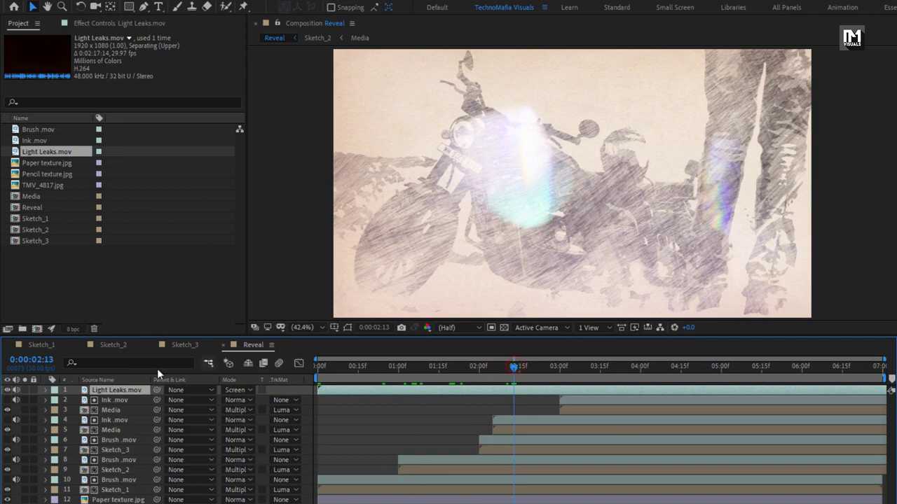
Scale the Light Leaks.mov layer to 117% and return to the start of the composition
key("s")
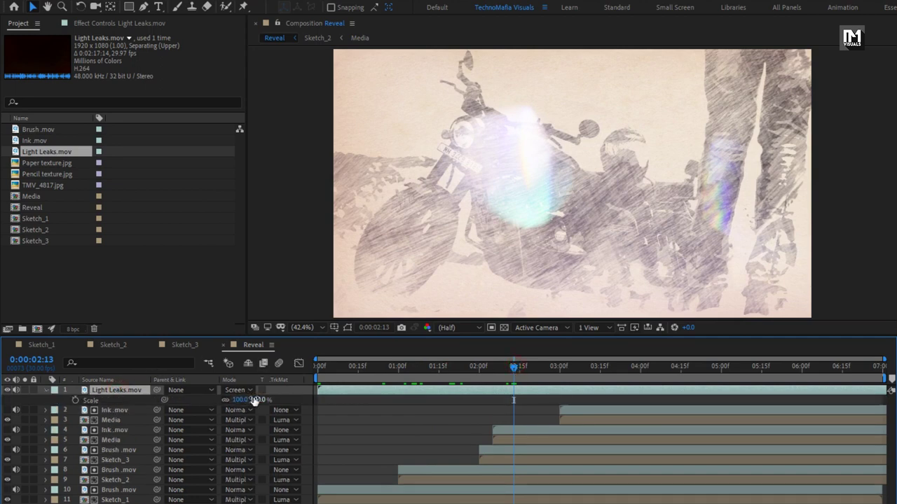
mouse_move(254, 399)
left_mouse_down()
mouse_move(244, 400)
mouse_move(261, 396)
left_mouse_up()
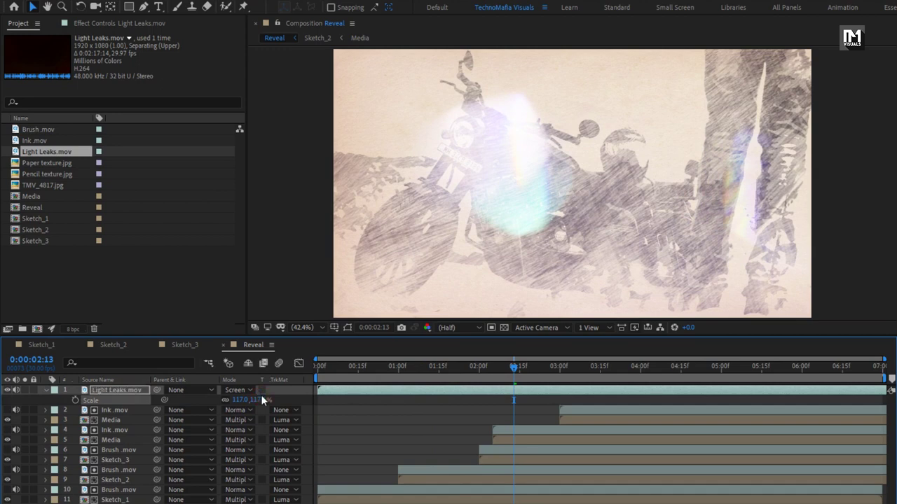
left_click(47, 392)
left_click(319, 367)
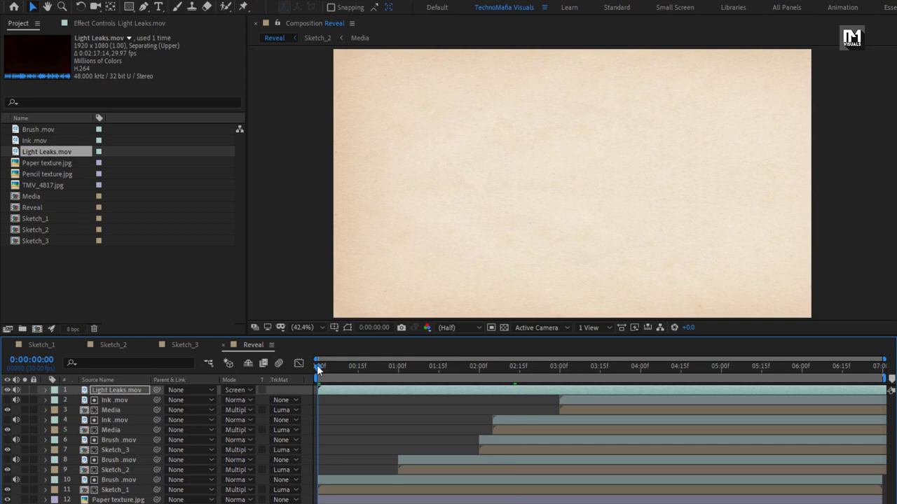